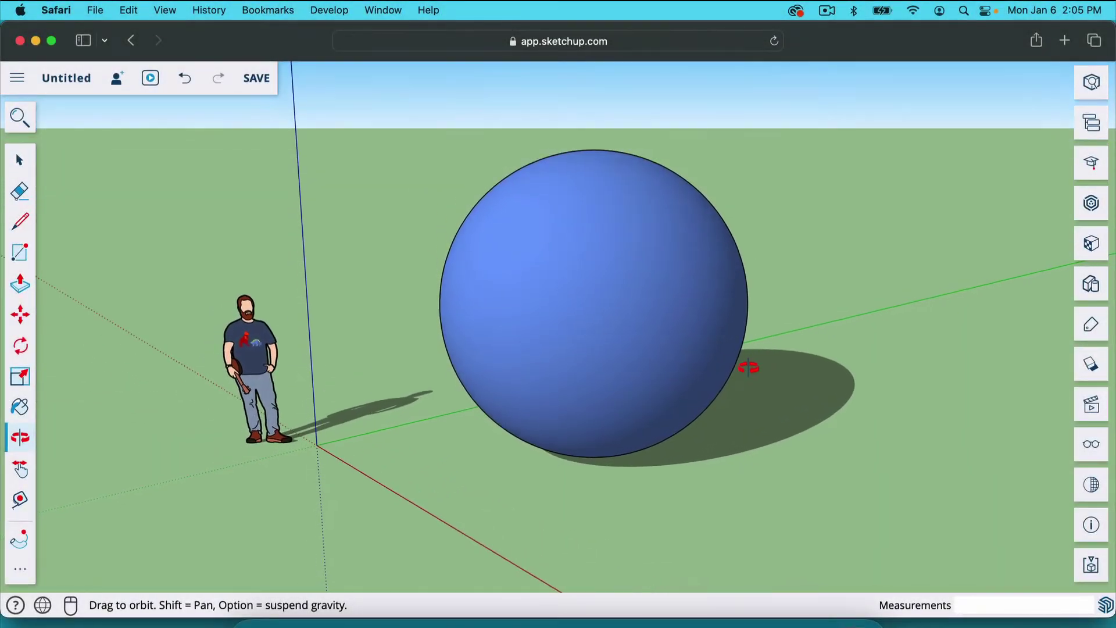
Step: Select and delete the blue sphere, leaving the scale figure on empty ground
{"action": "mouse_move", "coordinate": [845, 362]}
{"action": "left_mouse_down"}
{"action": "mouse_move", "coordinate": [771, 371]}
{"action": "mouse_move", "coordinate": [856, 372]}
{"action": "mouse_move", "coordinate": [787, 459]}
{"action": "mouse_move", "coordinate": [892, 341]}
{"action": "mouse_move", "coordinate": [700, 391]}
{"action": "mouse_move", "coordinate": [800, 414]}
{"action": "mouse_move", "coordinate": [749, 428]}
{"action": "mouse_move", "coordinate": [780, 473]}
{"action": "mouse_move", "coordinate": [603, 391]}
{"action": "mouse_move", "coordinate": [606, 366]}
{"action": "left_mouse_up"}
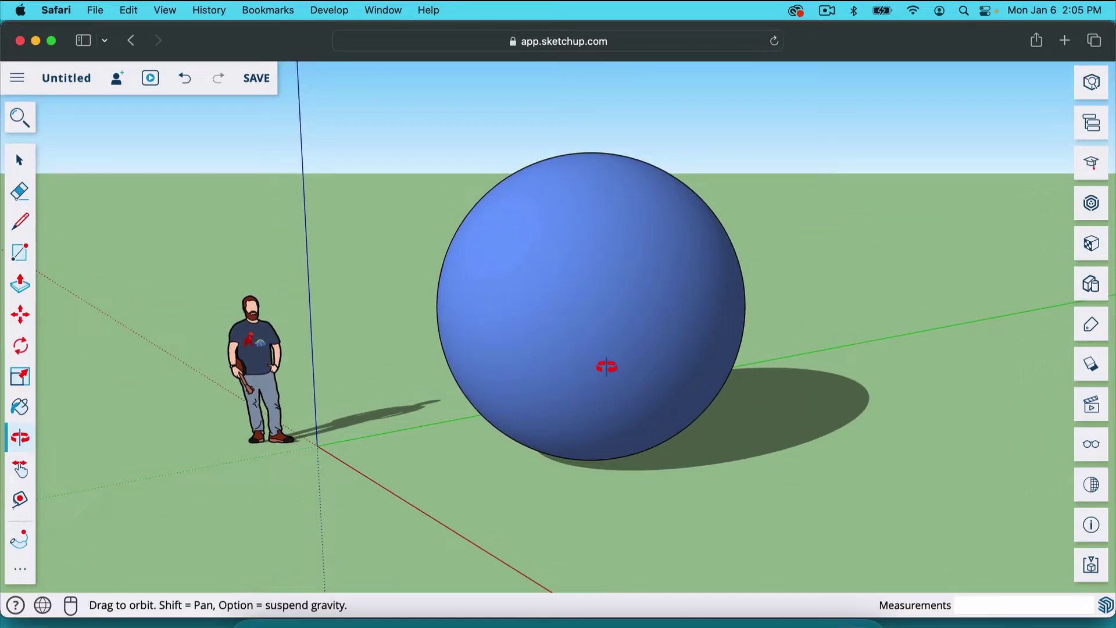
{"action": "key", "text": "space"}
{"action": "left_click", "coordinate": [642, 334]}
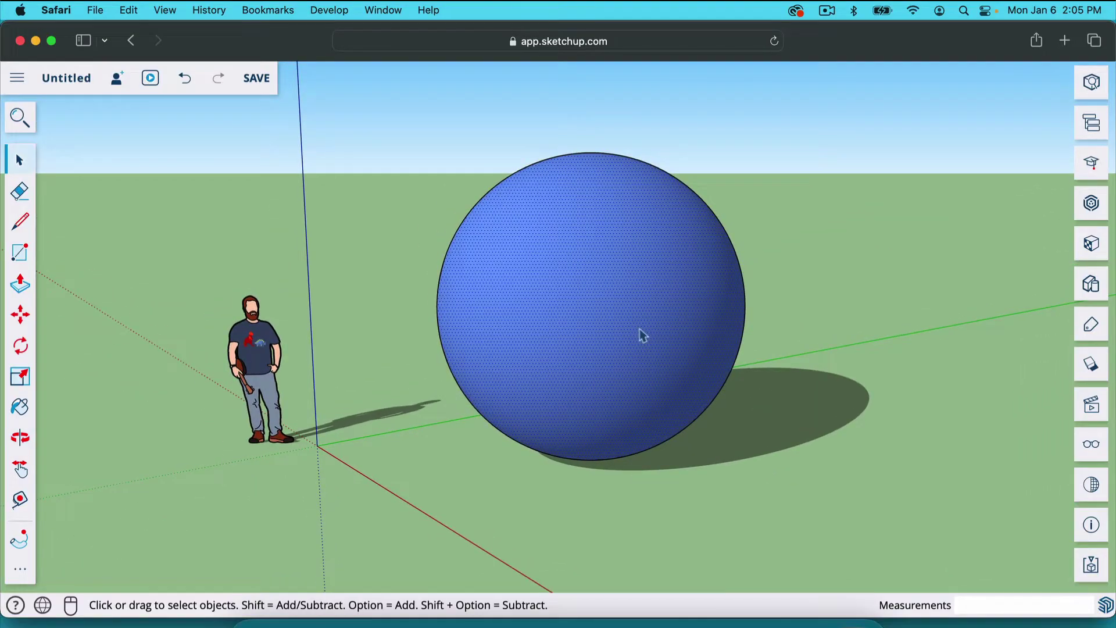
{"action": "key", "text": "Delete"}
{"action": "scroll", "coordinate": [585, 423], "scroll_direction": "down", "scroll_amount": 3}
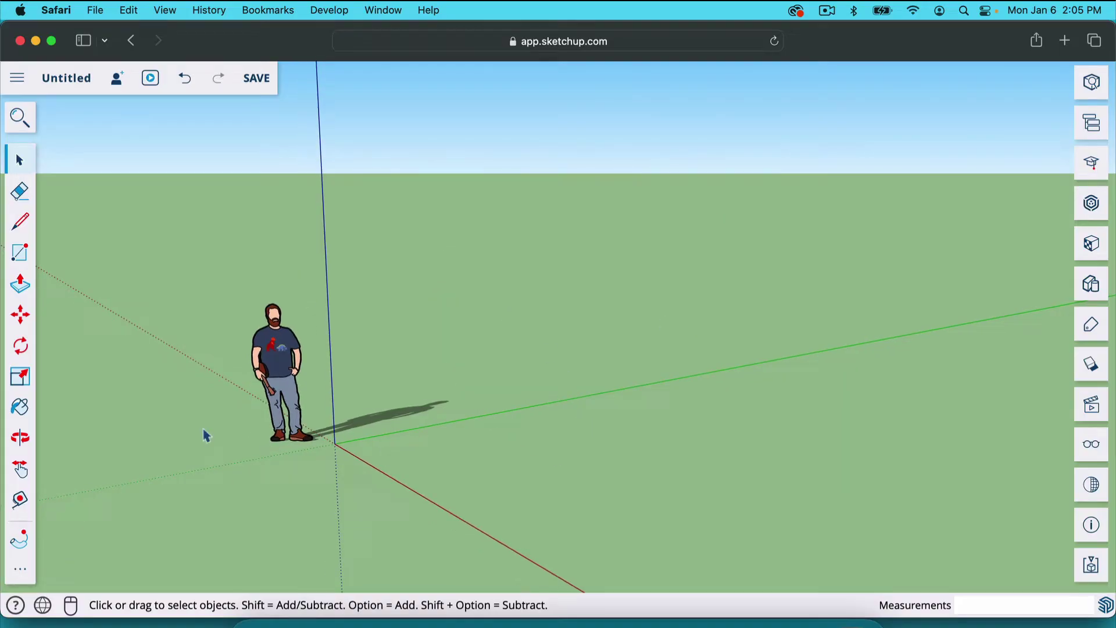
{"action": "scroll", "coordinate": [178, 422], "scroll_direction": "down", "scroll_amount": 2}
{"action": "scroll", "coordinate": [651, 471], "scroll_direction": "up", "scroll_amount": 5}
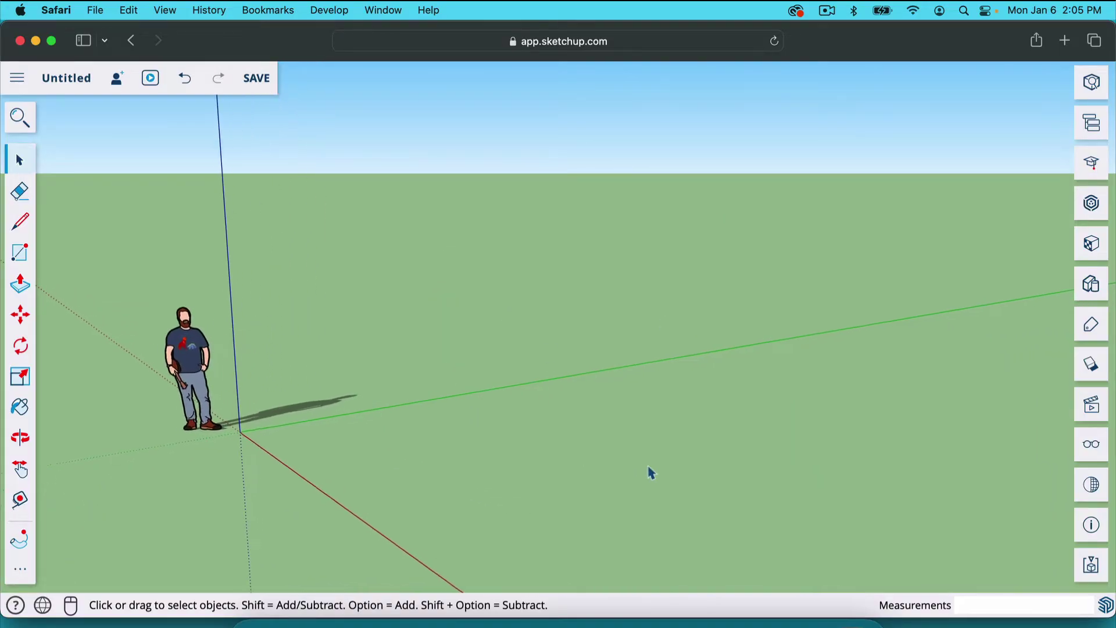
{"action": "scroll", "coordinate": [650, 472], "scroll_direction": "down", "scroll_amount": 1}
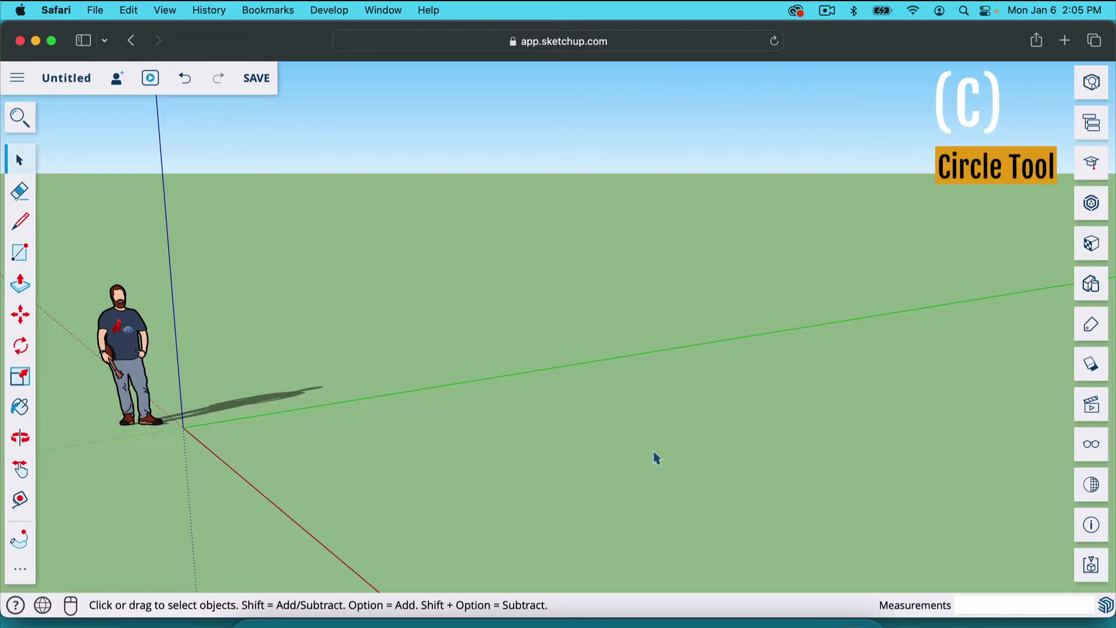
Step: Draw a circle with a 6-foot radius on the ground beside the scale figure
{"action": "key", "text": "c"}
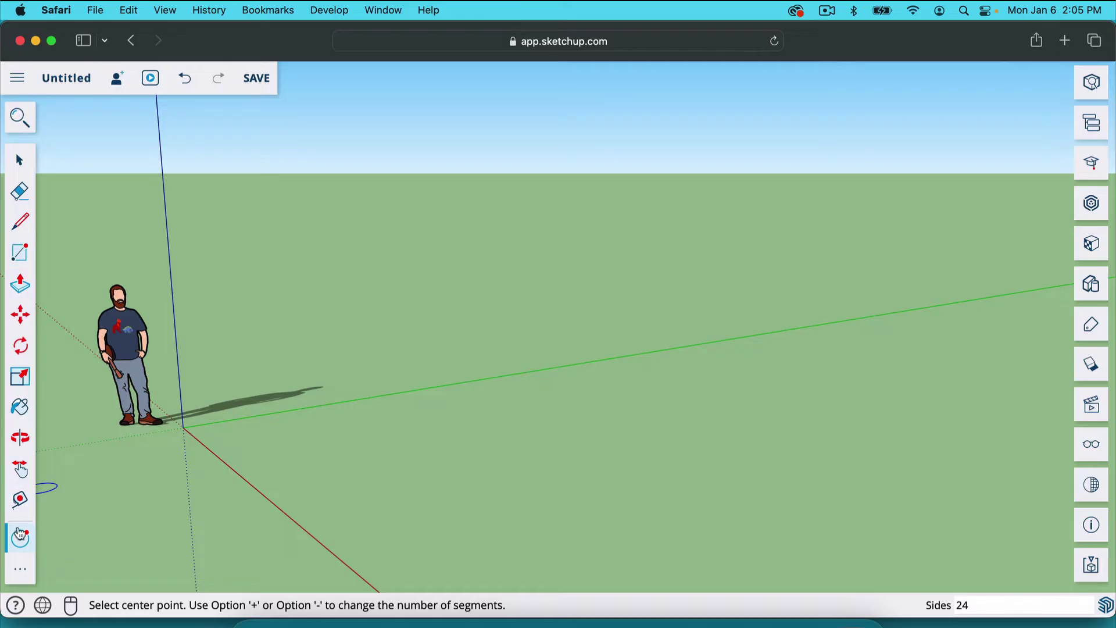
{"action": "left_click", "coordinate": [22, 572]}
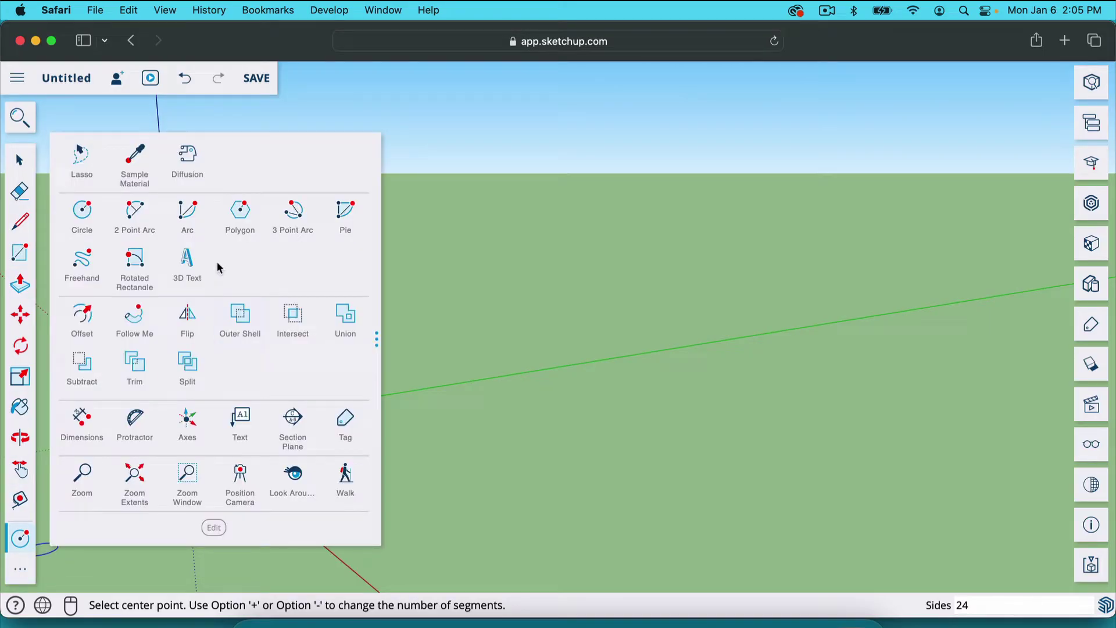
{"action": "left_click", "coordinate": [83, 215]}
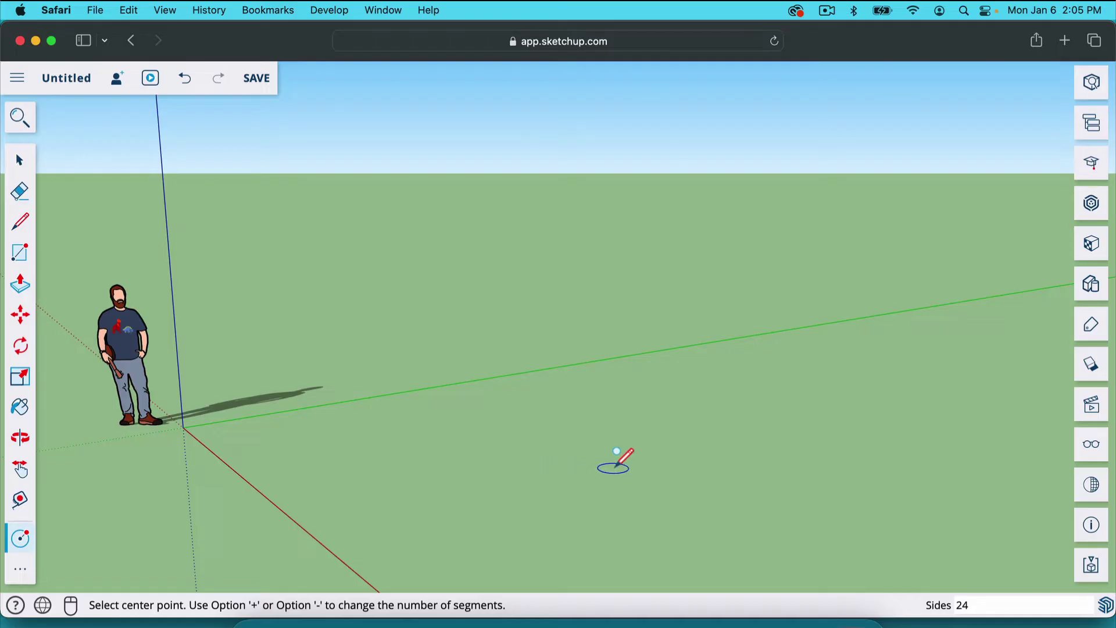
{"action": "left_click", "coordinate": [614, 466]}
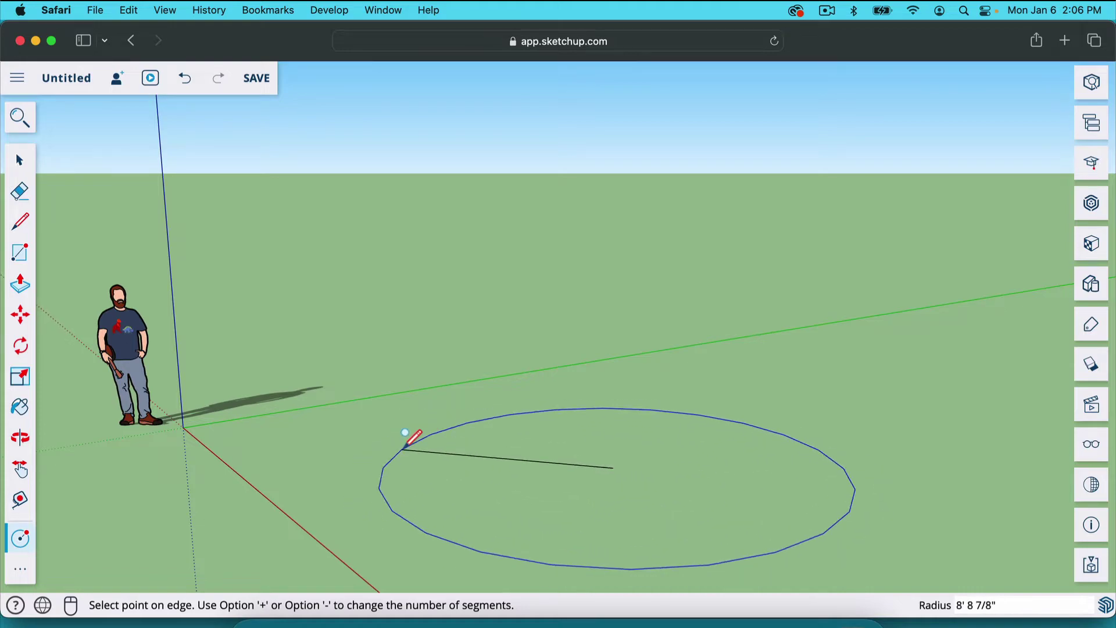
{"action": "type", "text": "6"}
{"action": "key", "text": "Return"}
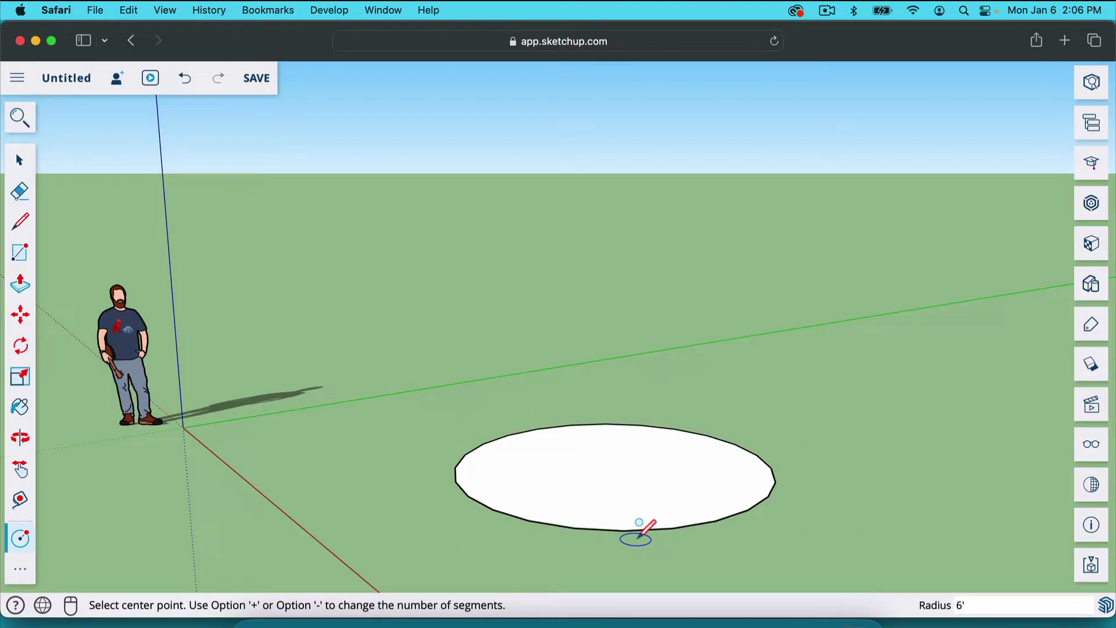
{"action": "scroll", "coordinate": [639, 532], "scroll_direction": "down", "scroll_amount": 1}
{"action": "scroll", "coordinate": [643, 573], "scroll_direction": "down", "scroll_amount": 1}
{"action": "scroll", "coordinate": [635, 503], "scroll_direction": "up", "scroll_amount": 3}
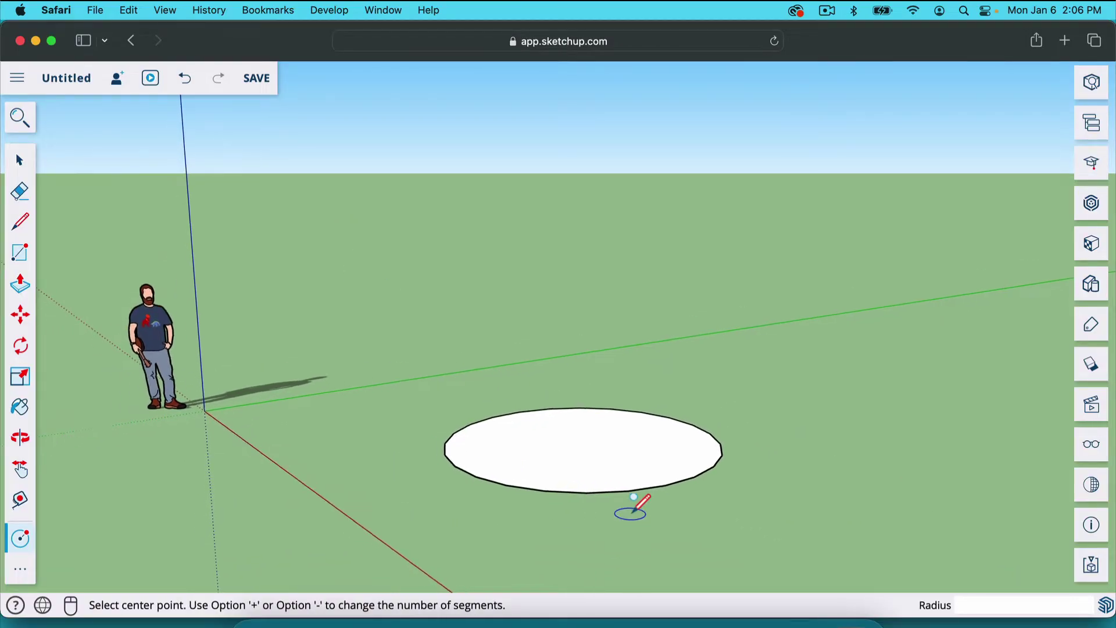
{"action": "scroll", "coordinate": [628, 491], "scroll_direction": "up", "scroll_amount": 2}
{"action": "key", "text": "o"}
{"action": "left_click_drag", "start_coordinate": [623, 501], "coordinate": [616, 536]}
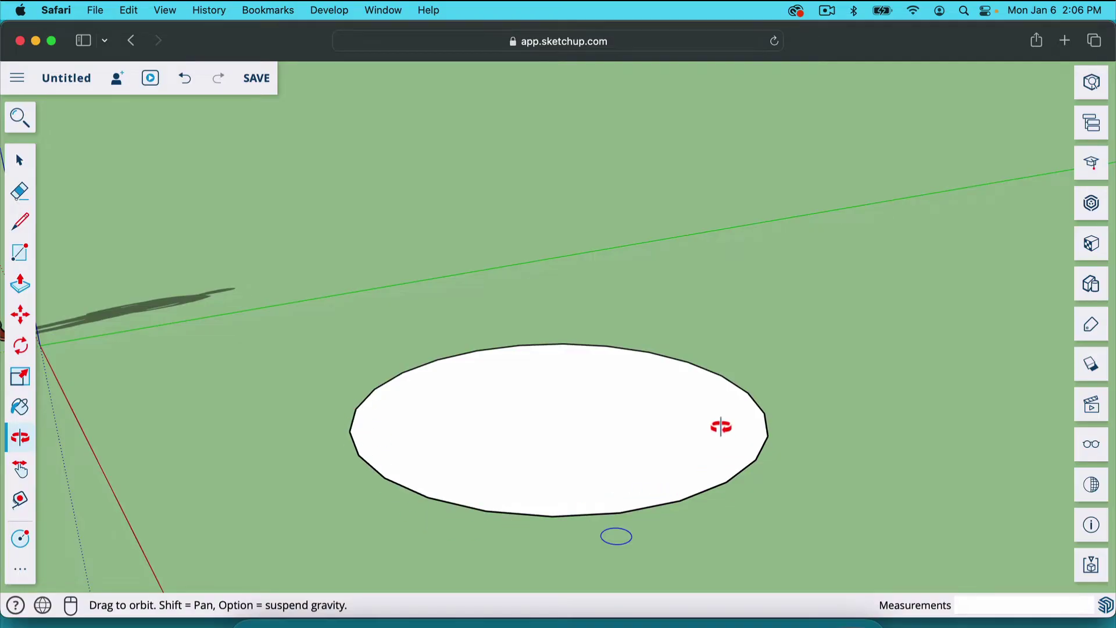
{"action": "key", "text": "space"}
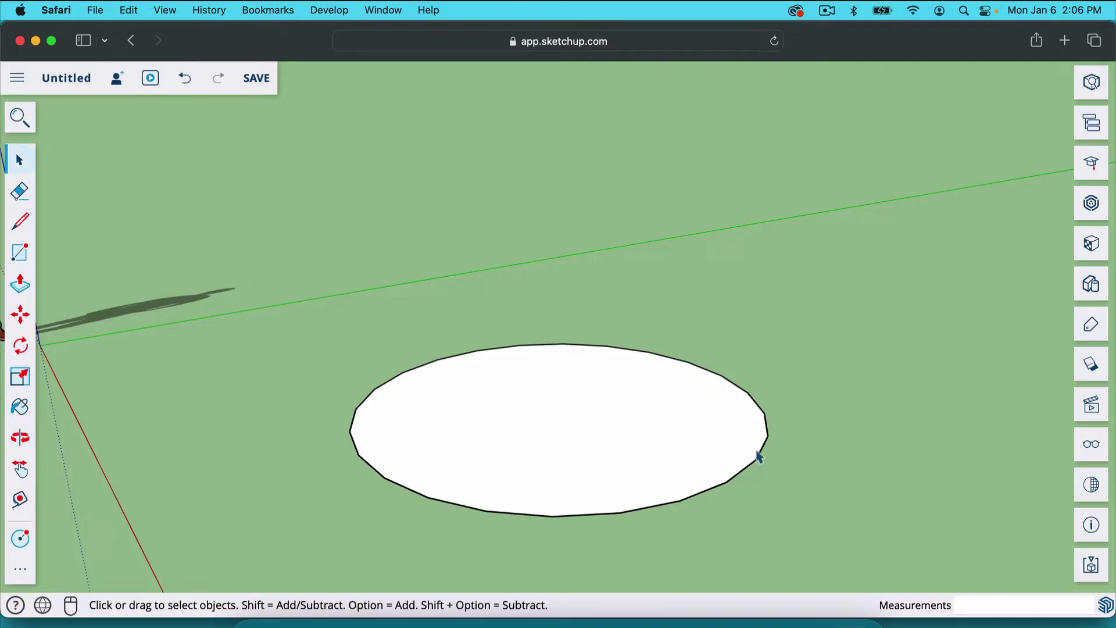
{"action": "left_click", "coordinate": [726, 484]}
{"action": "left_click", "coordinate": [872, 332]}
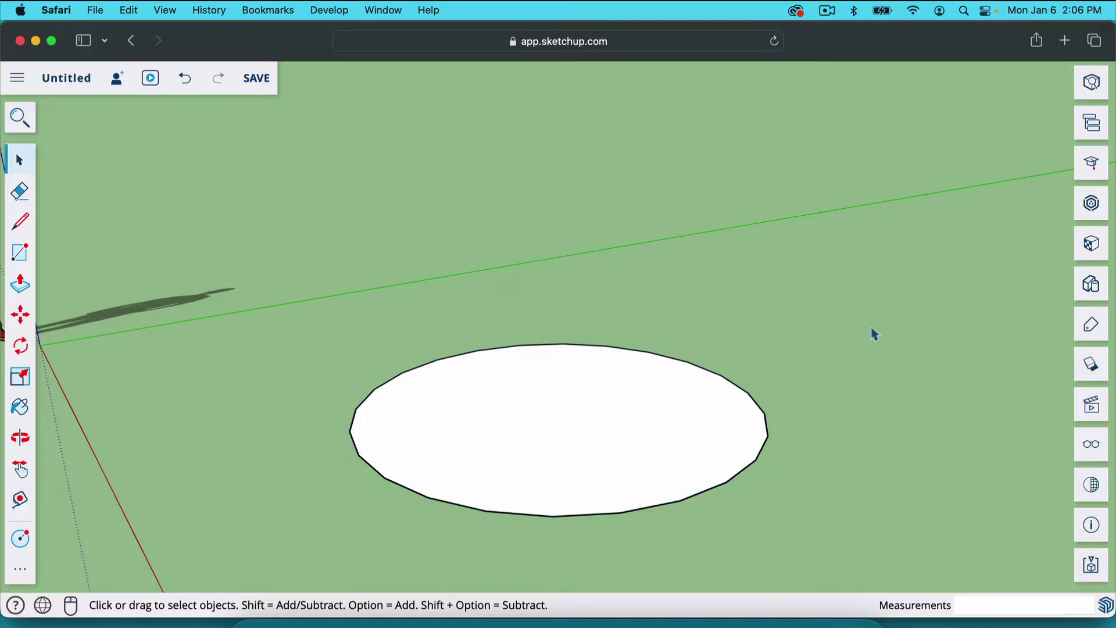
{"action": "left_click", "coordinate": [661, 398]}
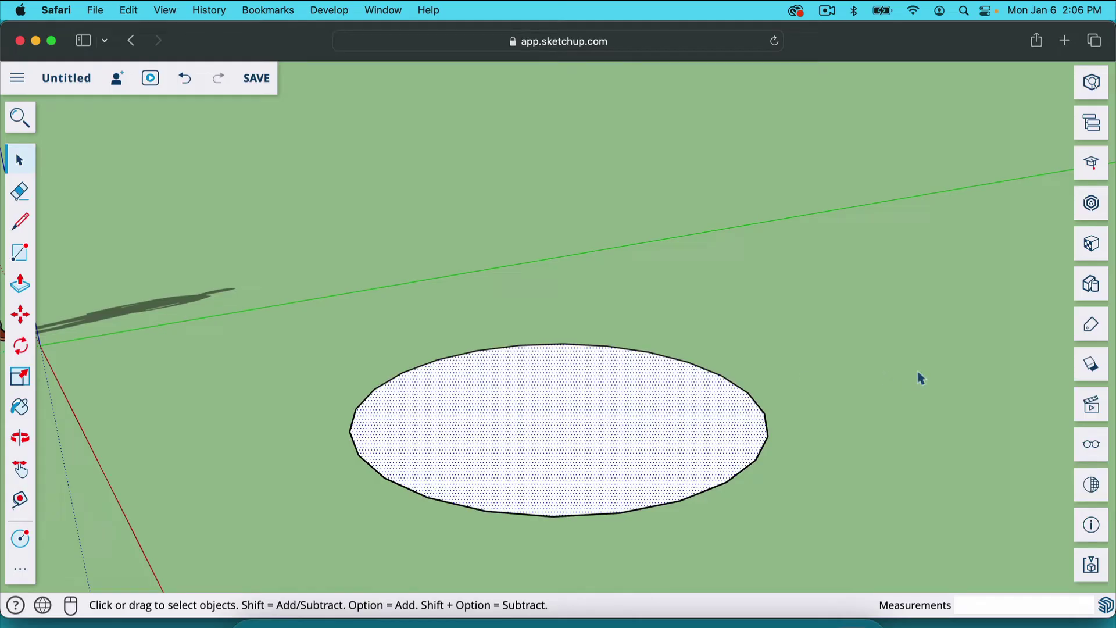
{"action": "left_click", "coordinate": [896, 406]}
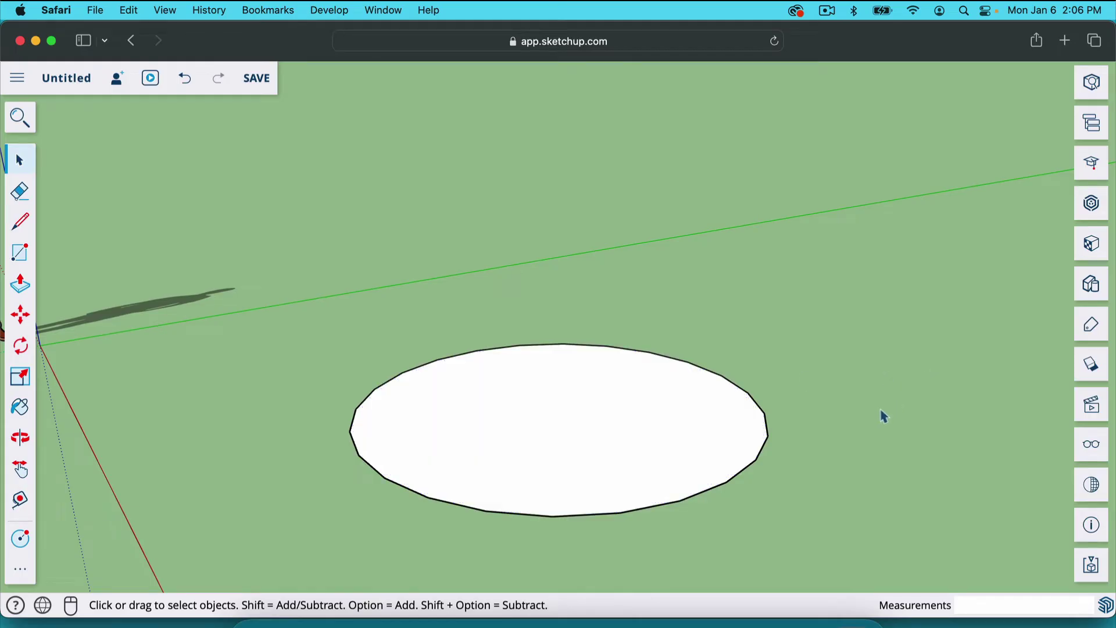
{"action": "left_click", "coordinate": [687, 503]}
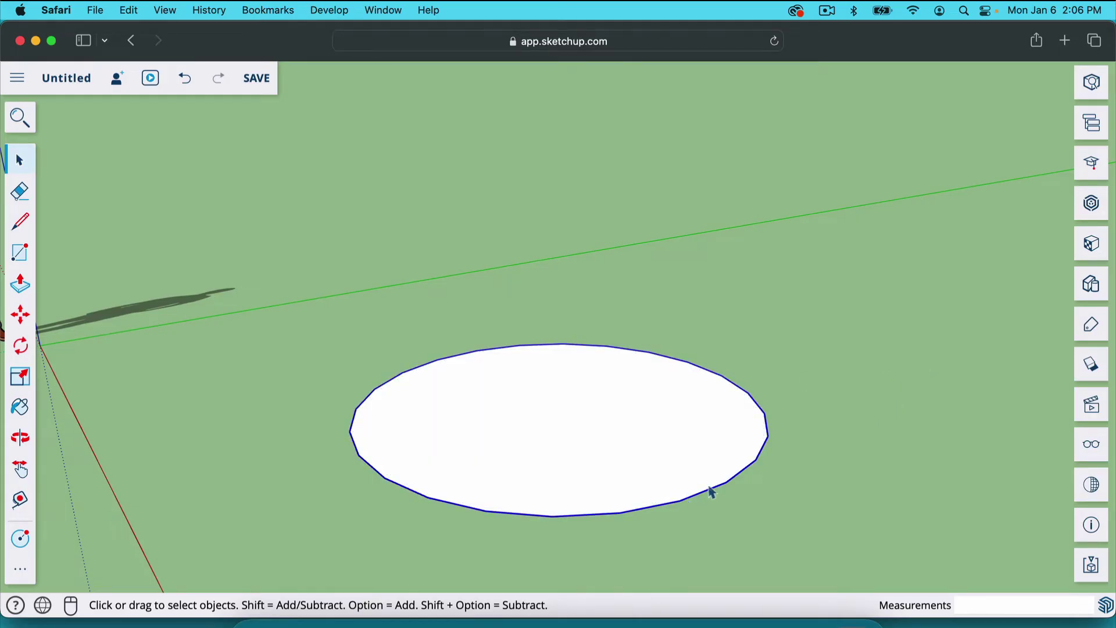
Step: In Entity Info, try a 9-foot radius for the circle, then undo it back to 6 feet
{"action": "left_click", "coordinate": [1093, 81]}
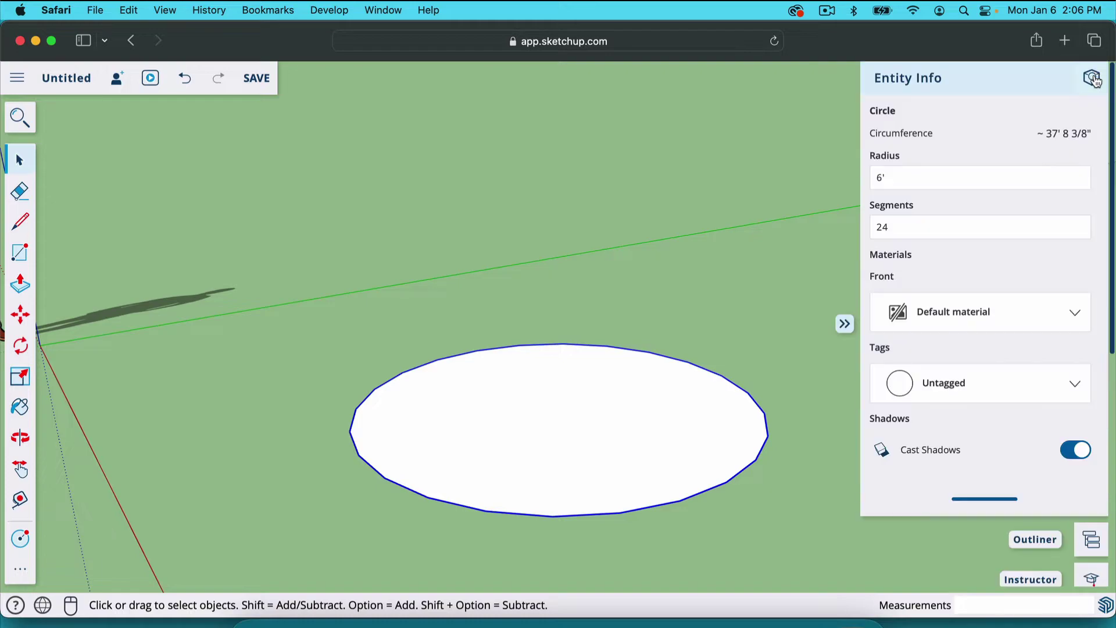
{"action": "left_click", "coordinate": [913, 180]}
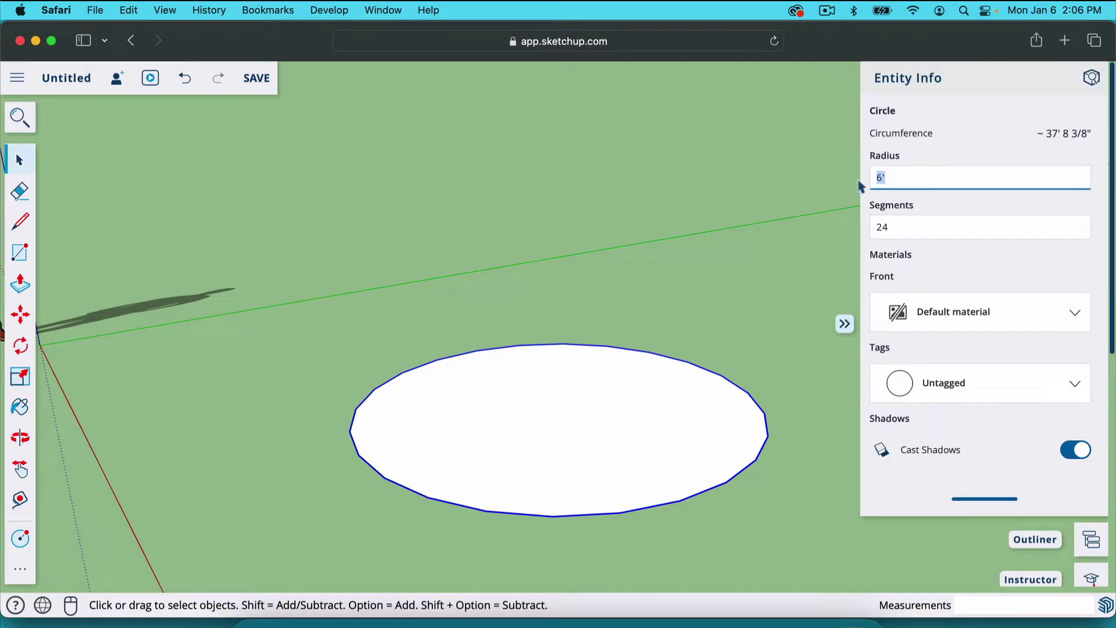
{"action": "type", "text": "9"}
{"action": "key", "text": "Return"}
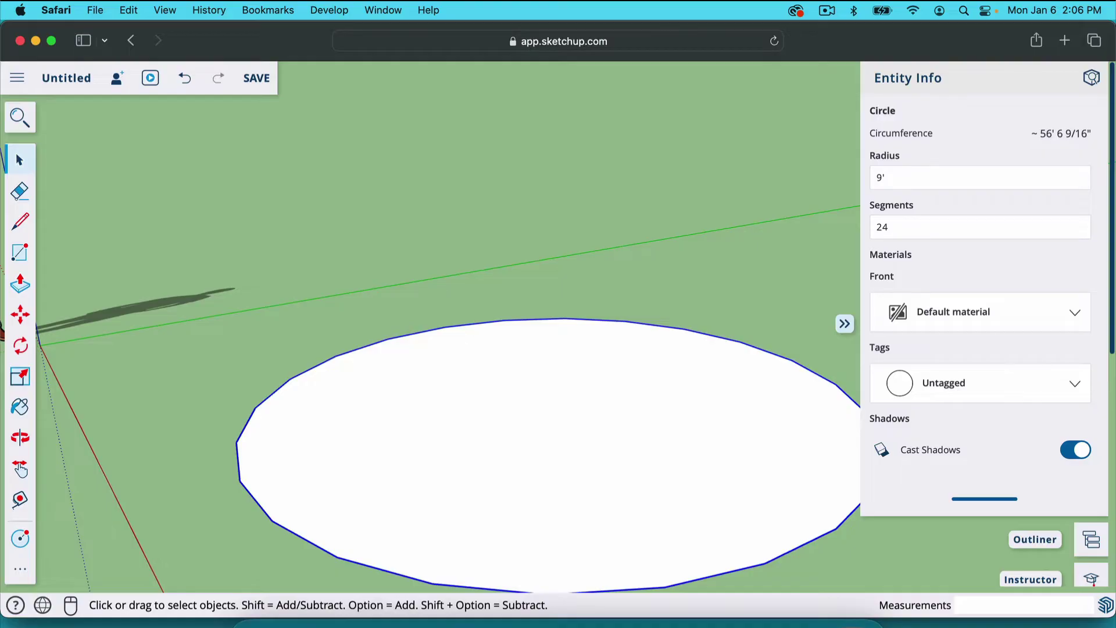
{"action": "key", "text": "super+z"}
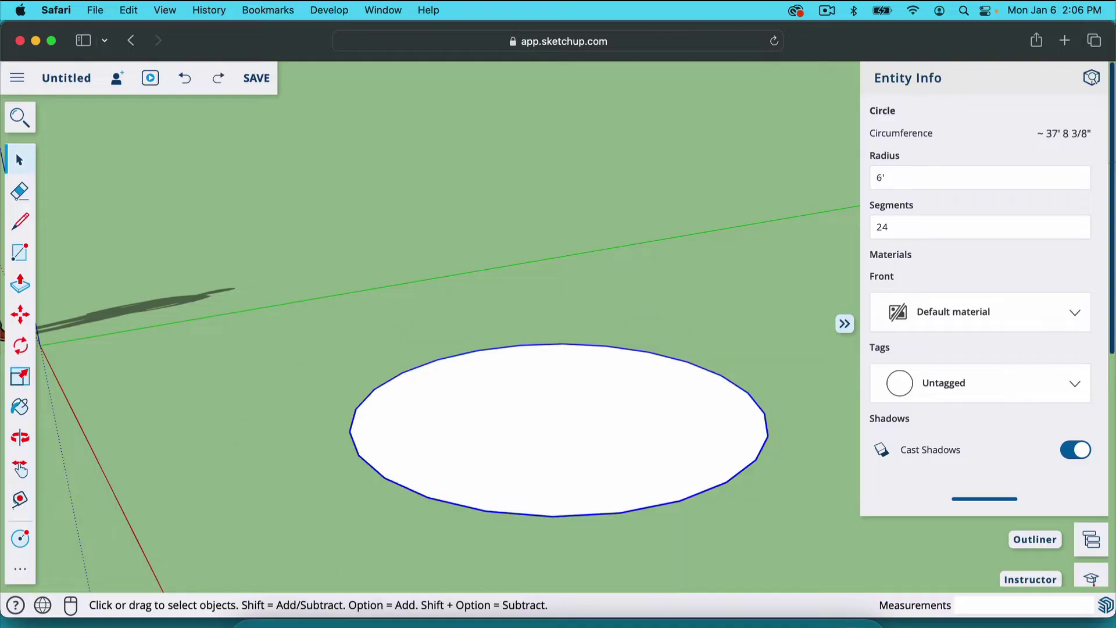
Step: Set the circle's segment count to 144
{"action": "left_click", "coordinate": [897, 228]}
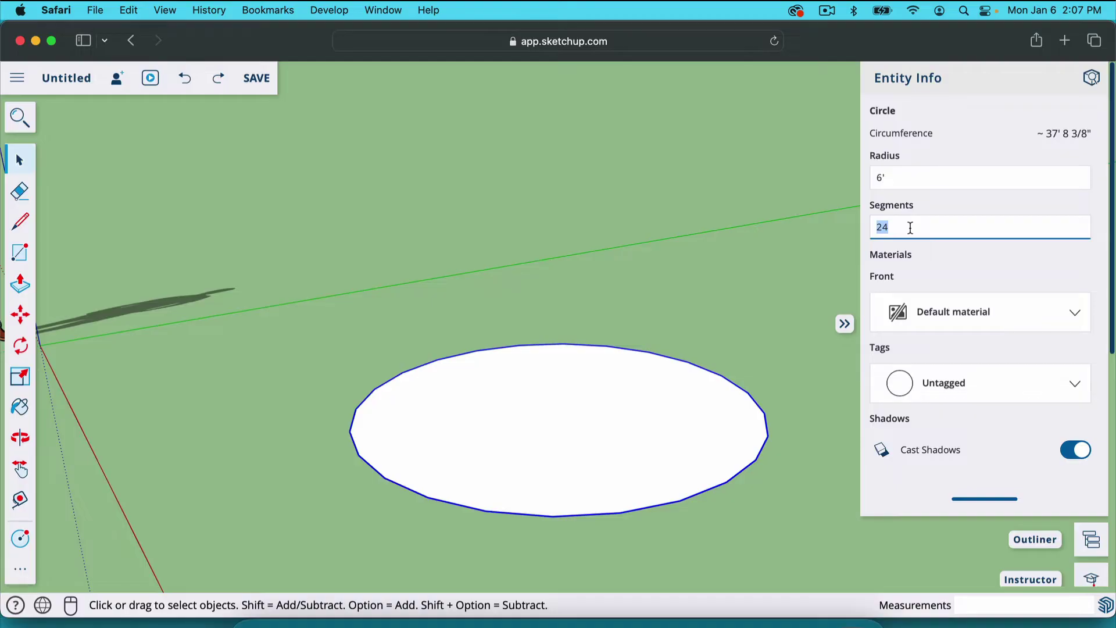
{"action": "type", "text": "144"}
{"action": "key", "text": "Return"}
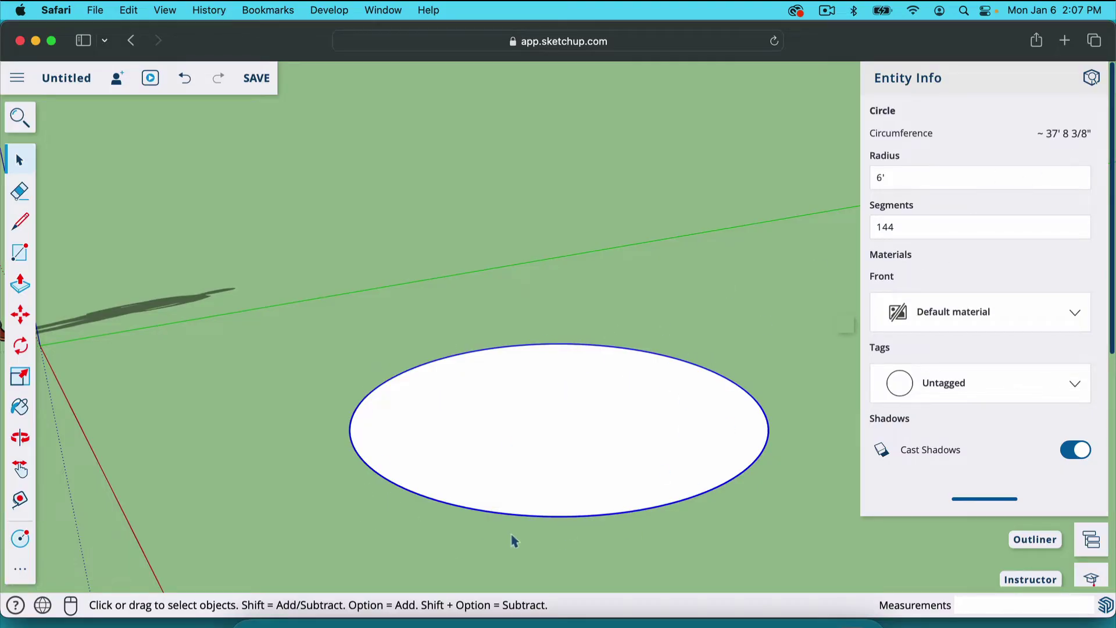
Step: Close the Entity Info panel and collapse the panel name labels
{"action": "left_click", "coordinate": [1092, 81]}
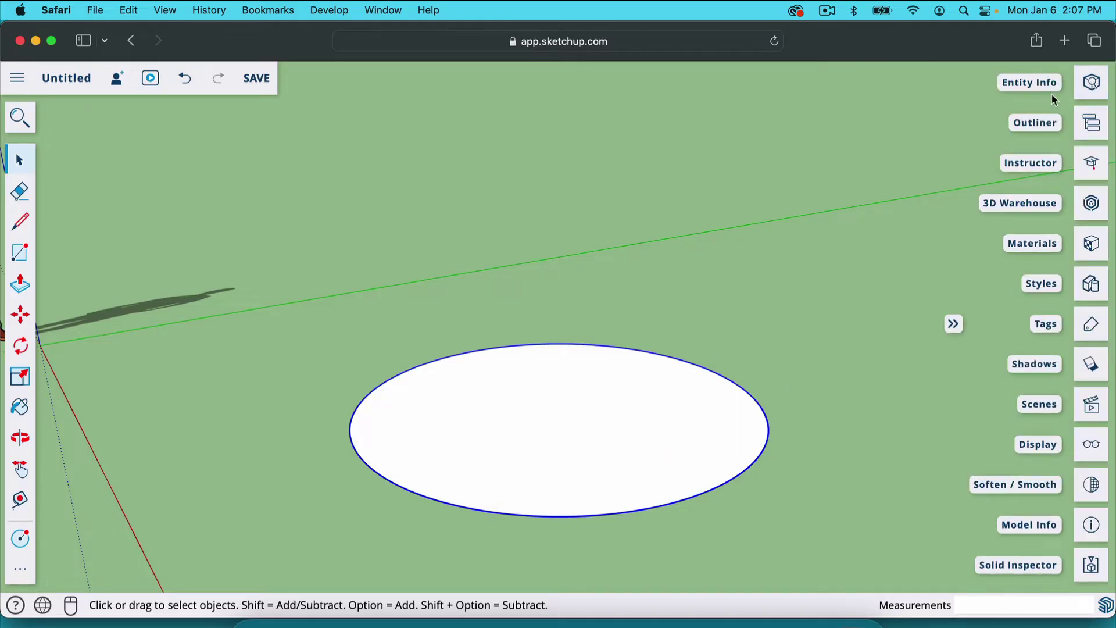
{"action": "left_click", "coordinate": [954, 324]}
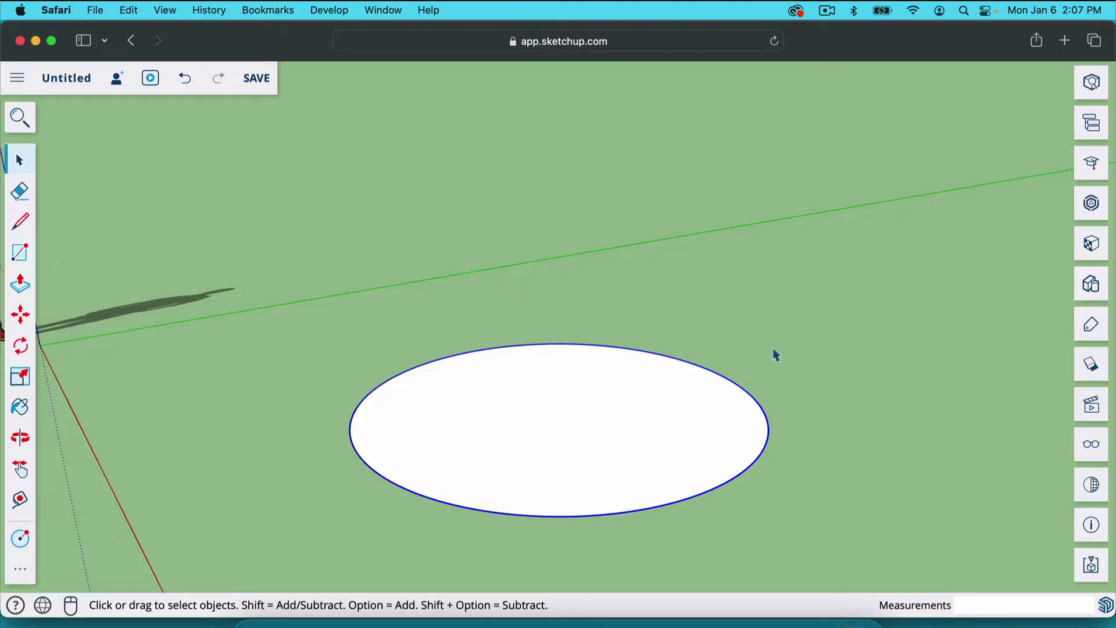
{"action": "scroll", "coordinate": [780, 329], "scroll_direction": "down", "scroll_amount": 3}
{"action": "scroll", "coordinate": [722, 495], "scroll_direction": "up", "scroll_amount": 3}
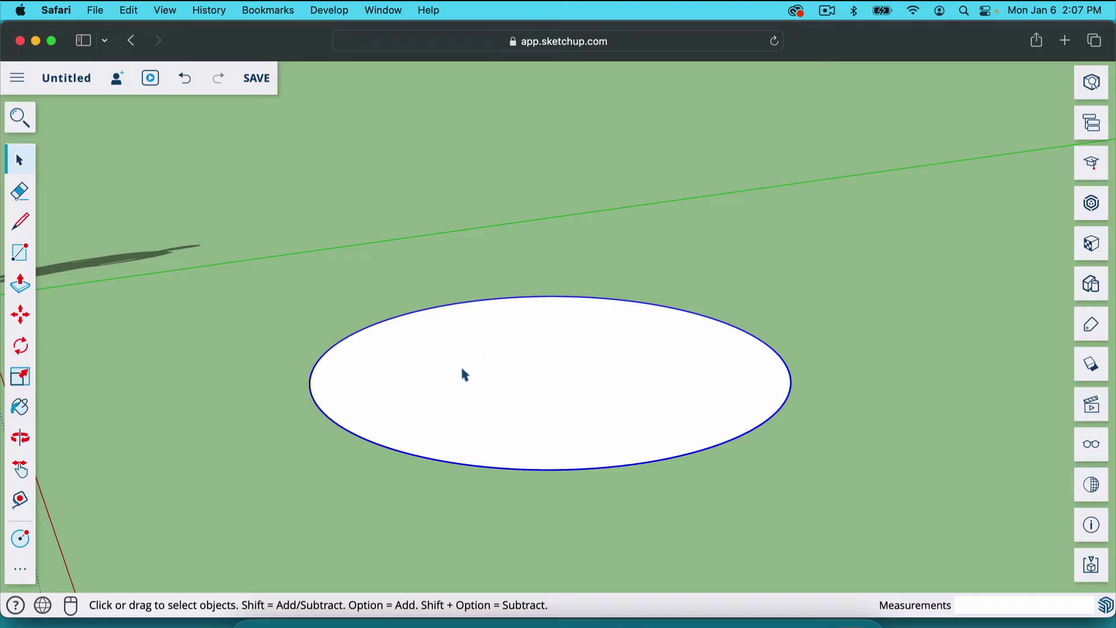
{"action": "scroll", "coordinate": [527, 386], "scroll_direction": "down", "scroll_amount": 3}
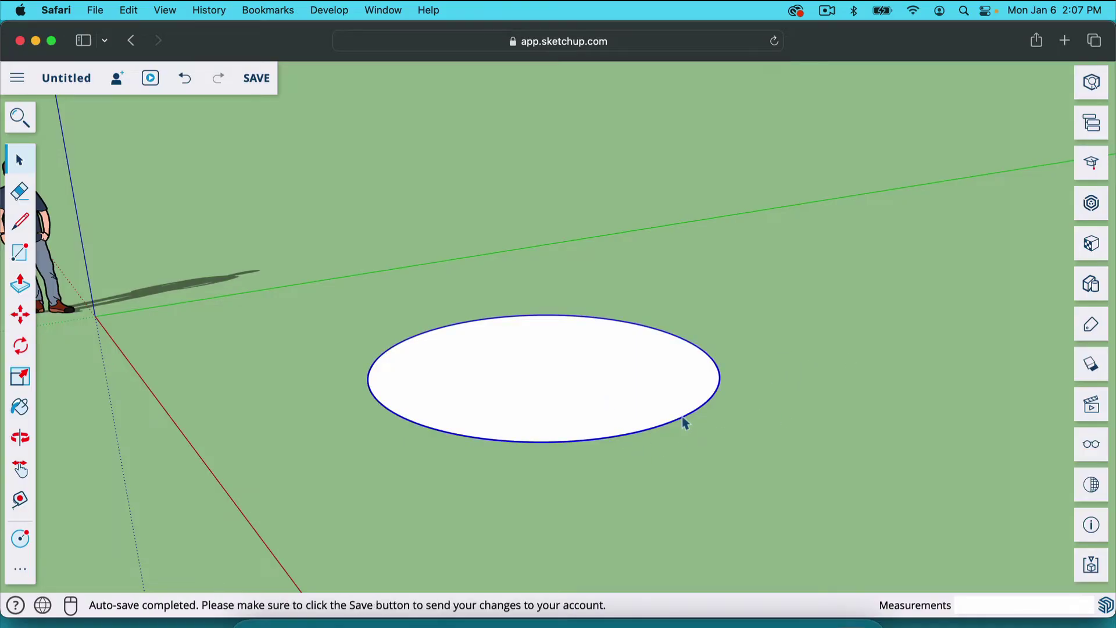
Step: Double-click the circle to select its face together with its edge
{"action": "left_click", "coordinate": [603, 377]}
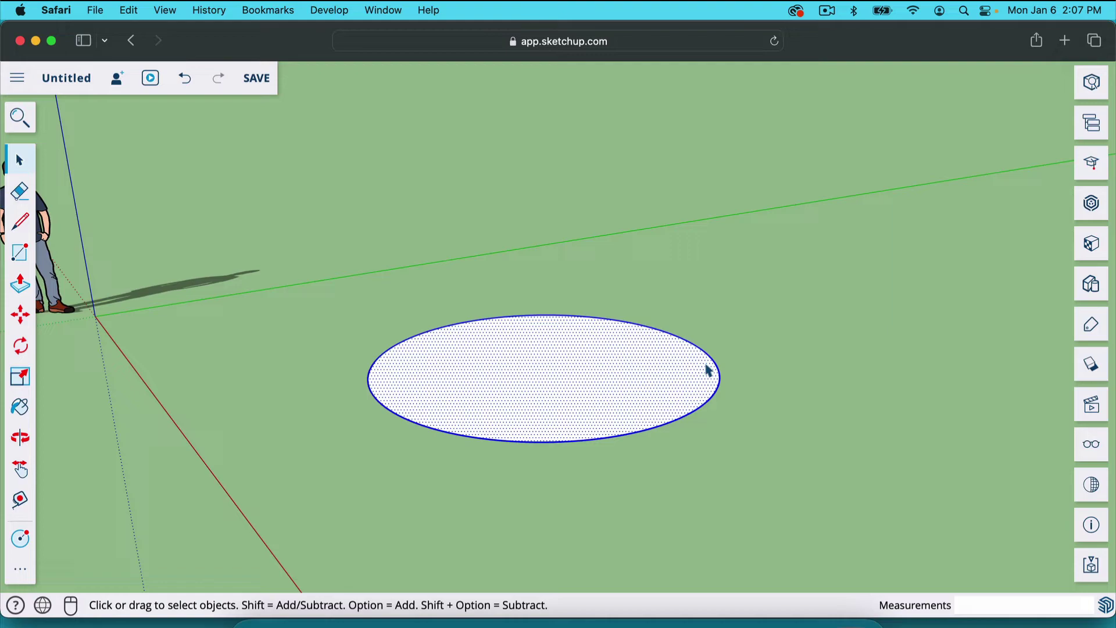
{"action": "left_click", "coordinate": [803, 364]}
{"action": "left_click_drag", "start_coordinate": [761, 468], "coordinate": [491, 344]}
{"action": "left_click", "coordinate": [748, 279]}
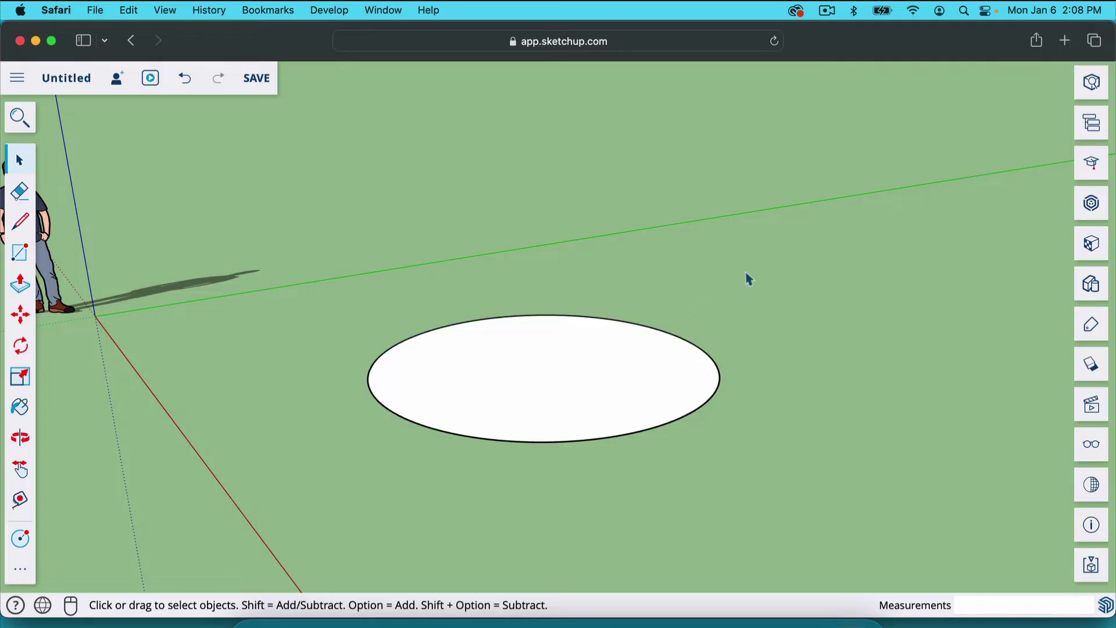
{"action": "double_click", "coordinate": [615, 404]}
{"action": "scroll", "coordinate": [615, 404], "scroll_direction": "up", "scroll_amount": 5}
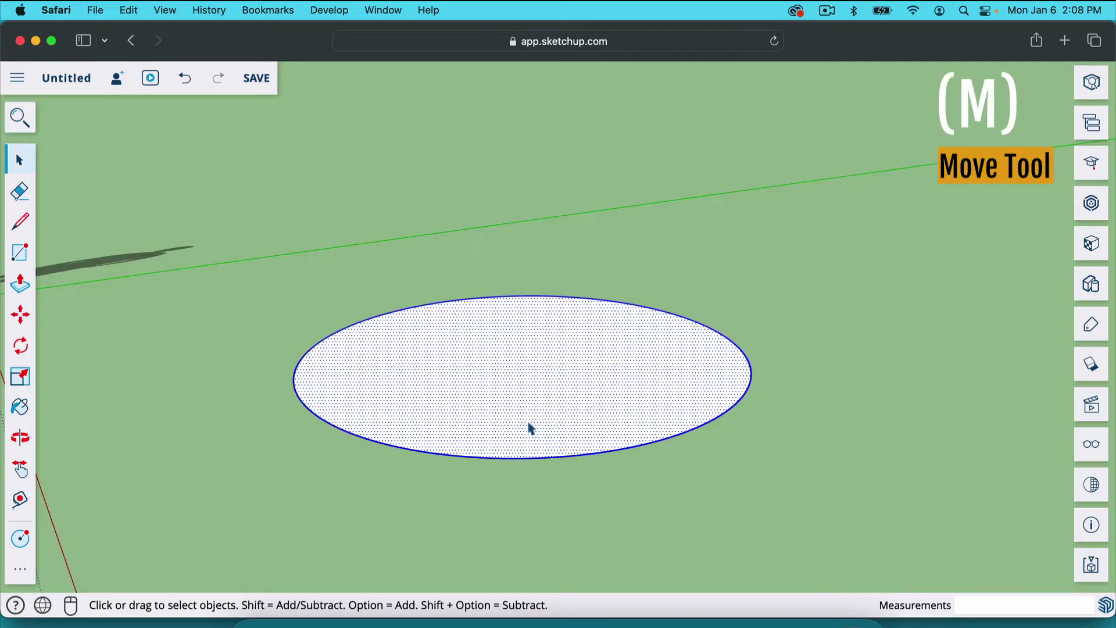
Step: Copy the circle from its bottom endpoint 6 feet straight up the blue axis
{"action": "key", "text": "m"}
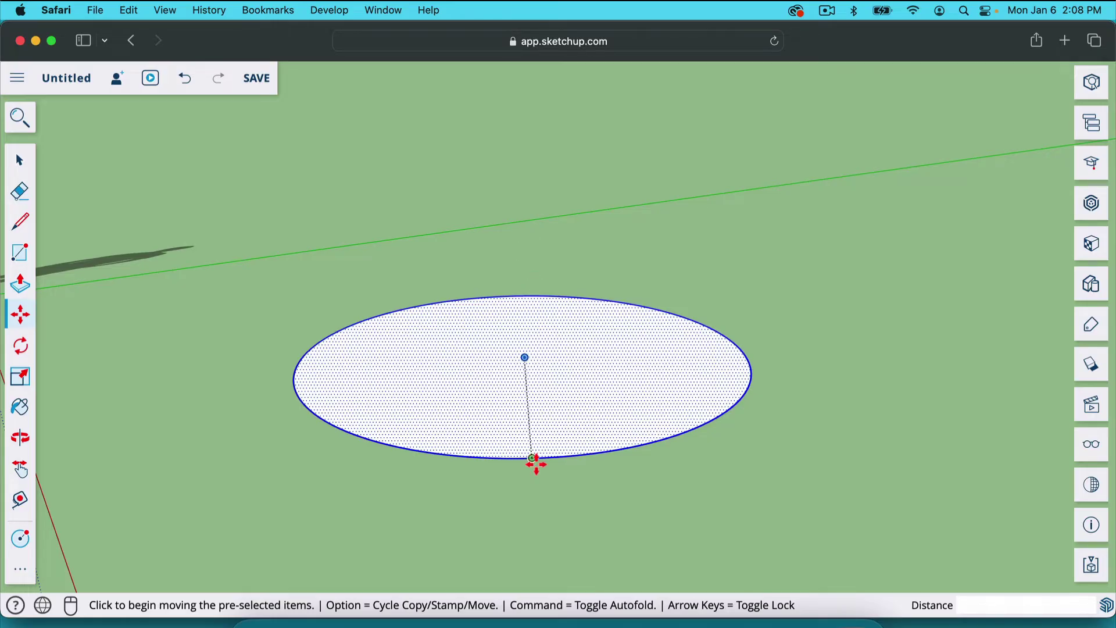
{"action": "left_click", "coordinate": [532, 458]}
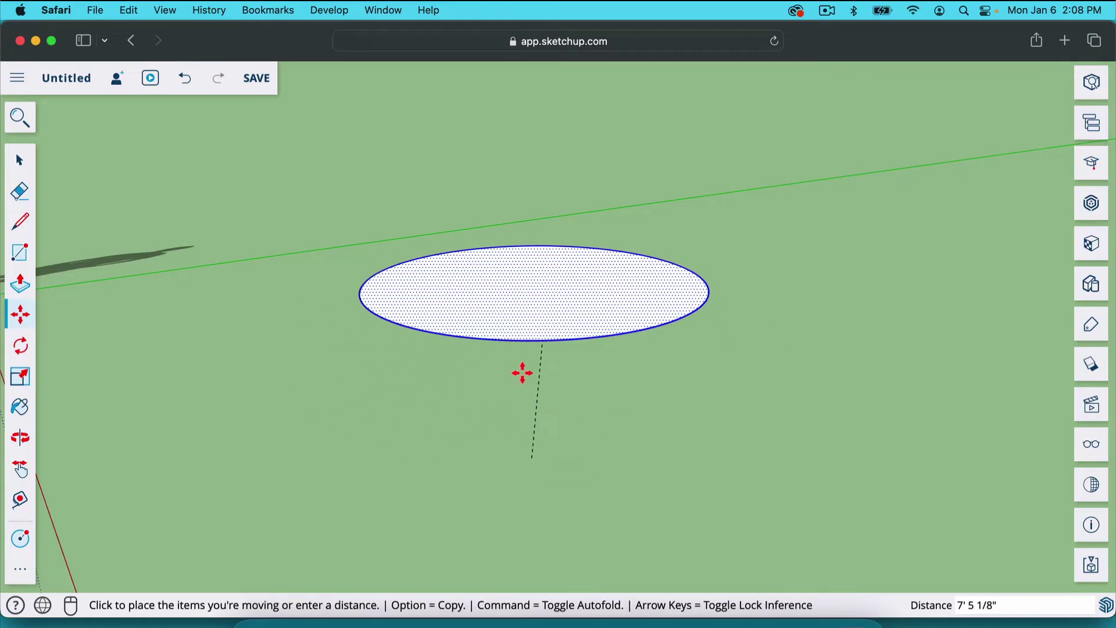
{"action": "left_click", "coordinate": [516, 344]}
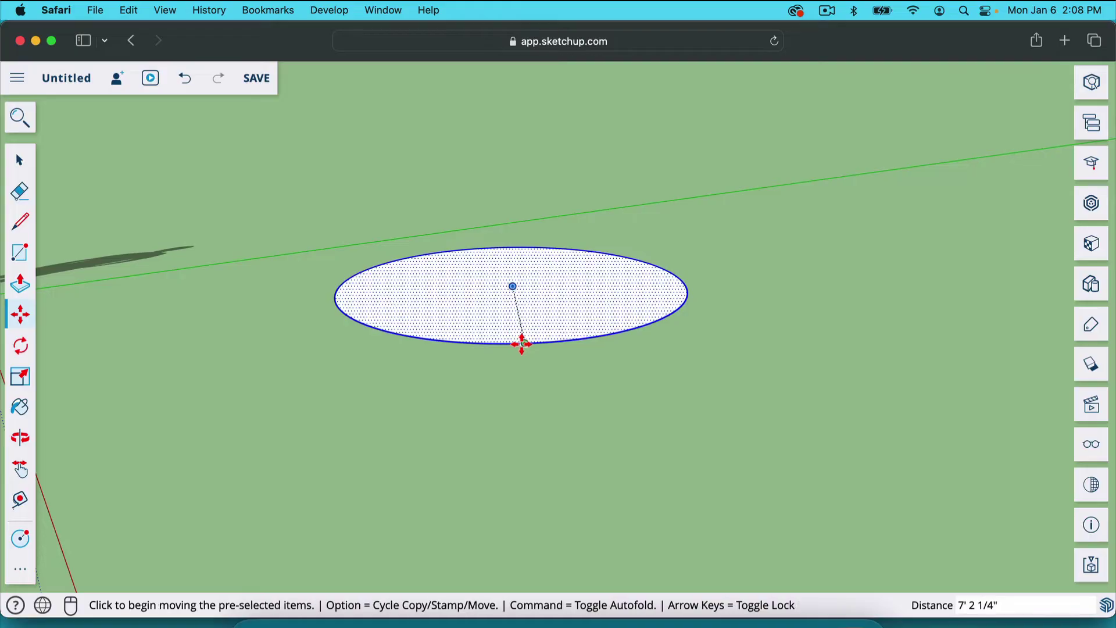
{"action": "key", "text": "super+z"}
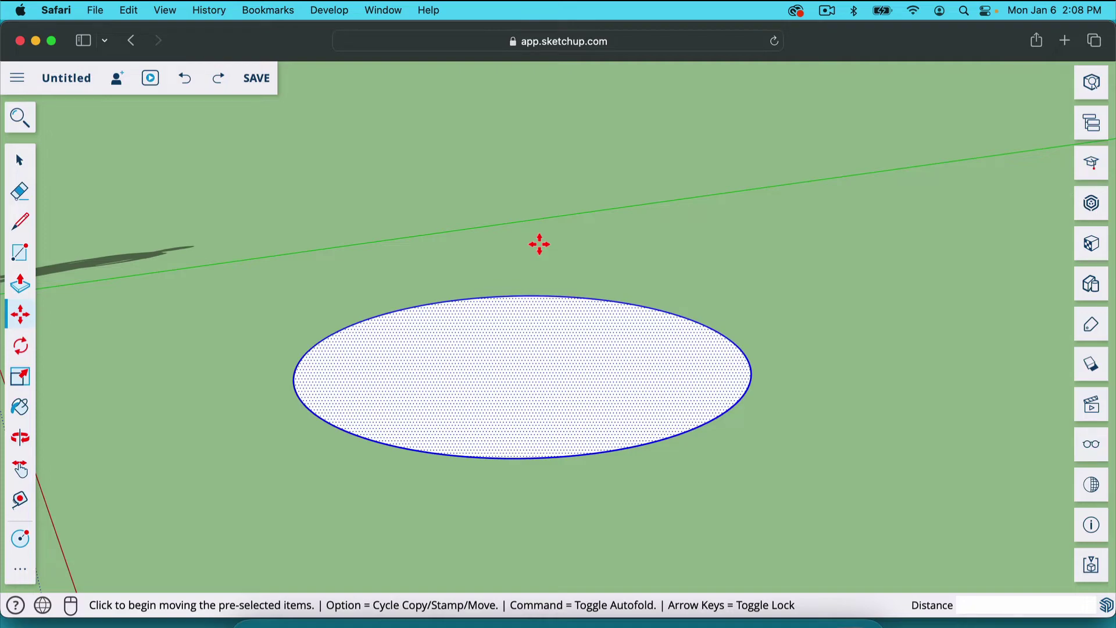
{"action": "key", "text": "alt"}
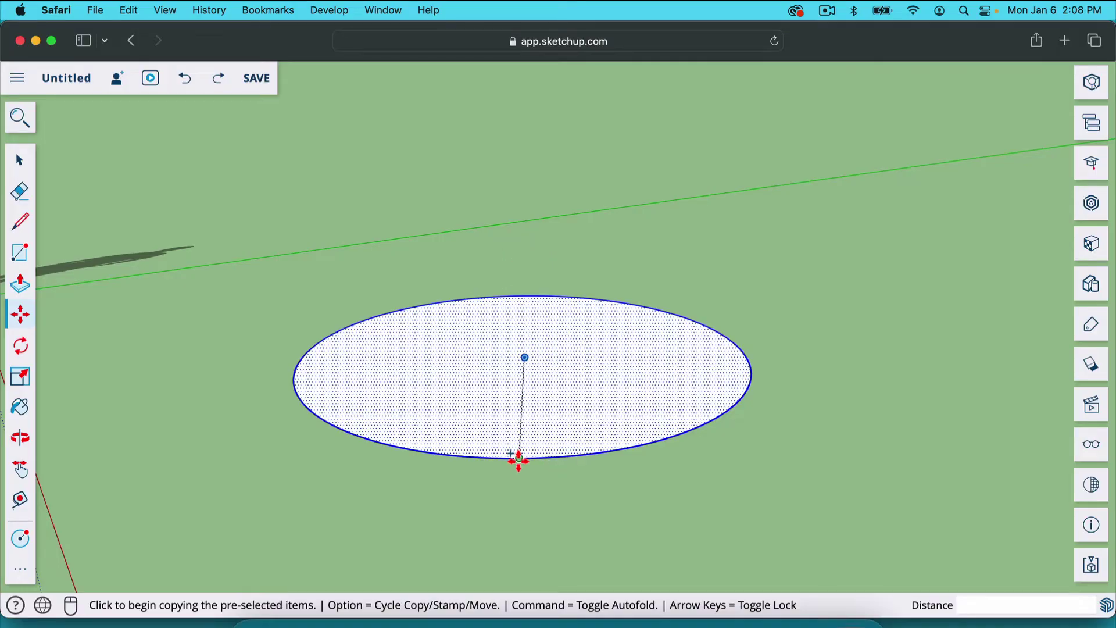
{"action": "left_click", "coordinate": [519, 457]}
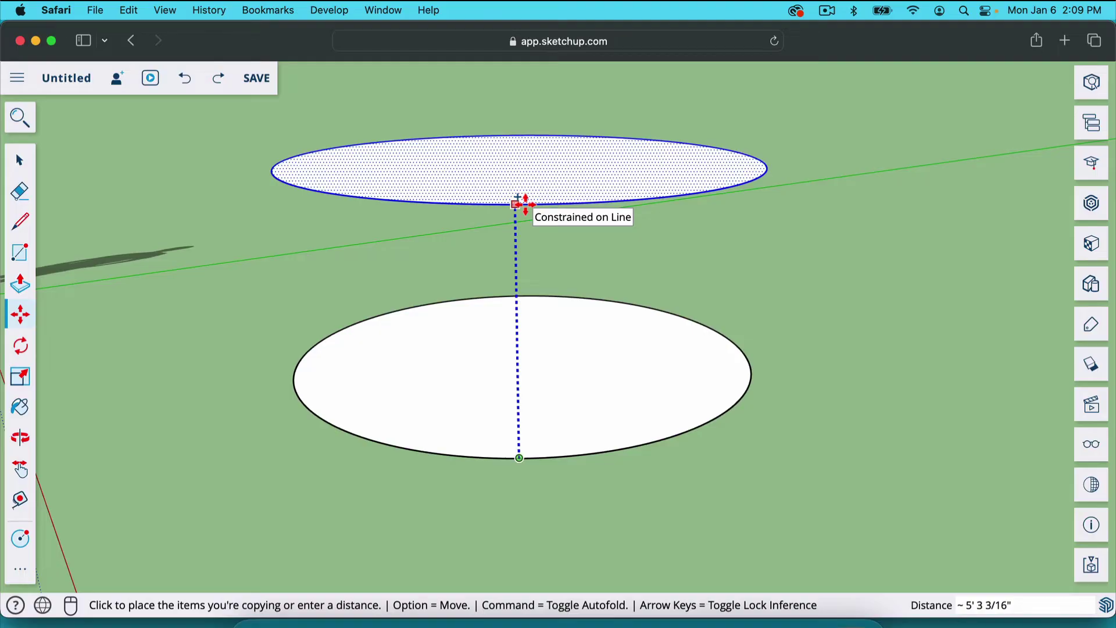
{"action": "type", "text": "6"}
{"action": "key", "text": "Return"}
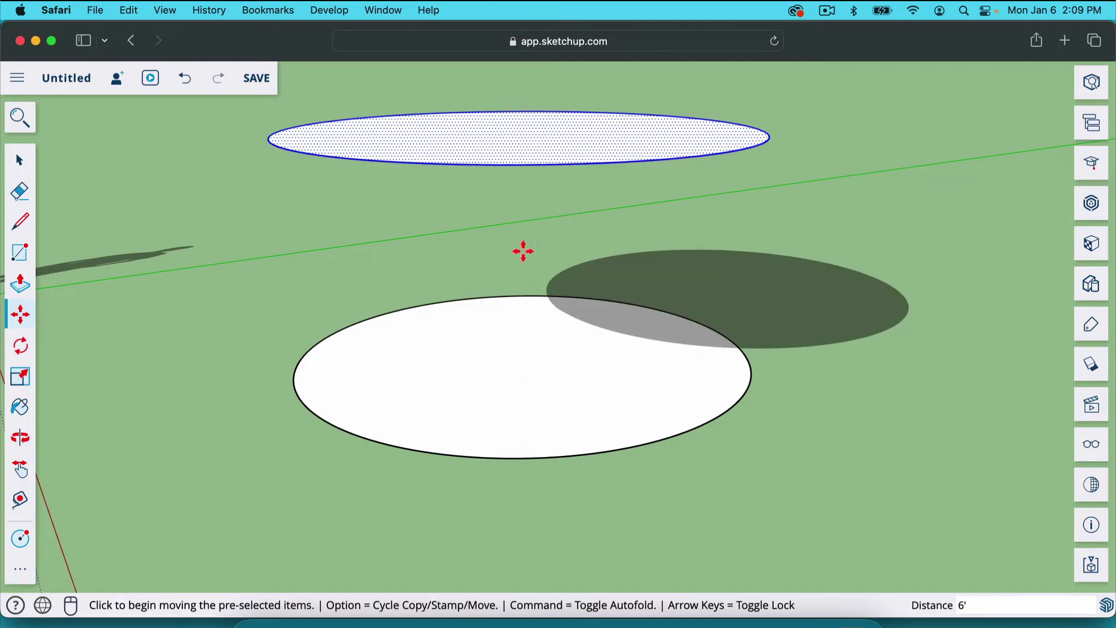
Step: Orbit the view to look down more steeply on both stacked circles
{"action": "key", "text": "o"}
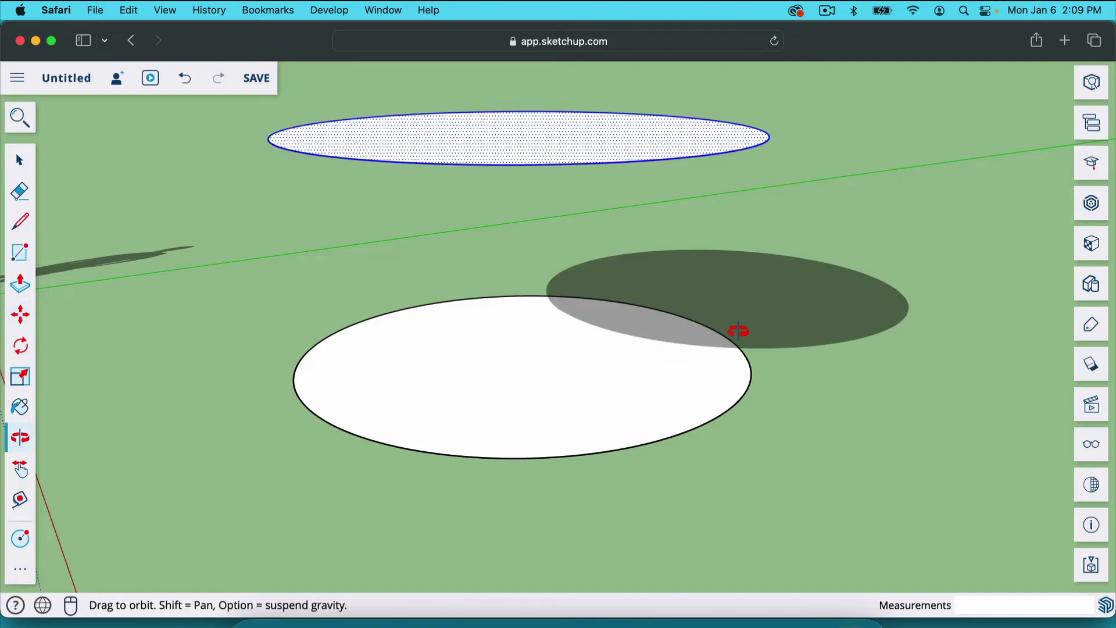
{"action": "left_click_drag", "start_coordinate": [737, 327], "coordinate": [700, 346]}
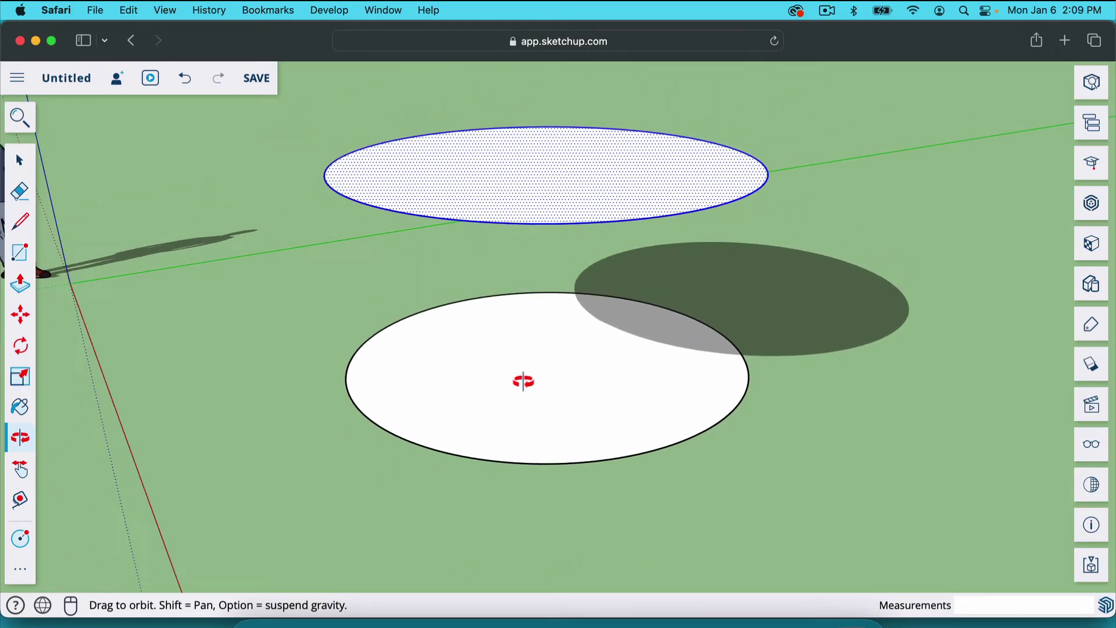
{"action": "left_click_drag", "start_coordinate": [693, 248], "coordinate": [718, 254]}
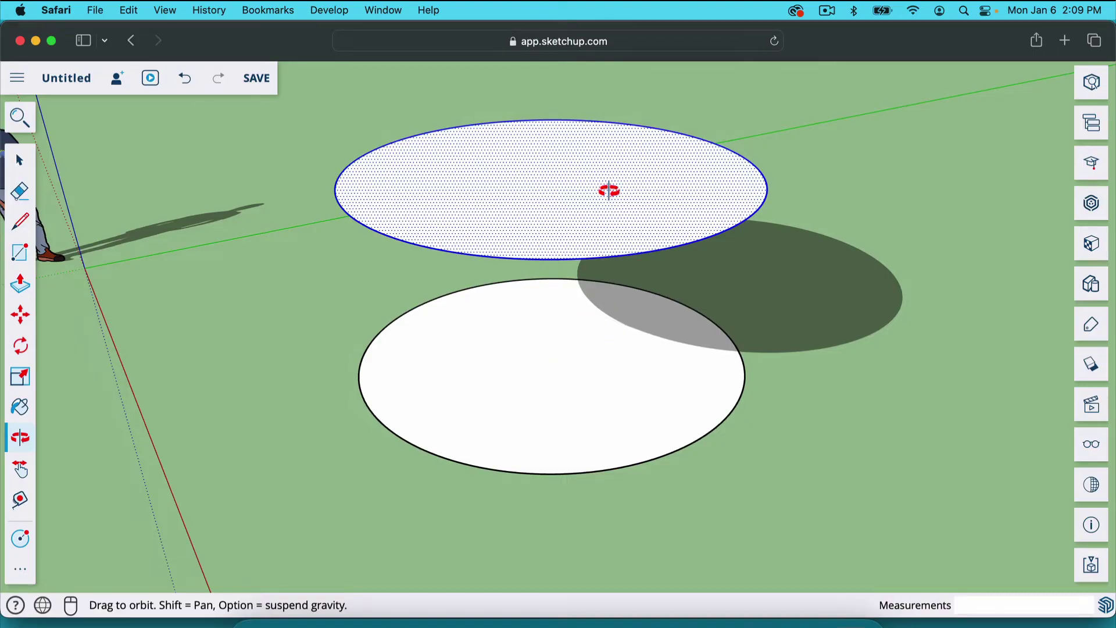
Step: Rotate the upper circle 90° about its centre so it stands upright
{"action": "key", "text": "space"}
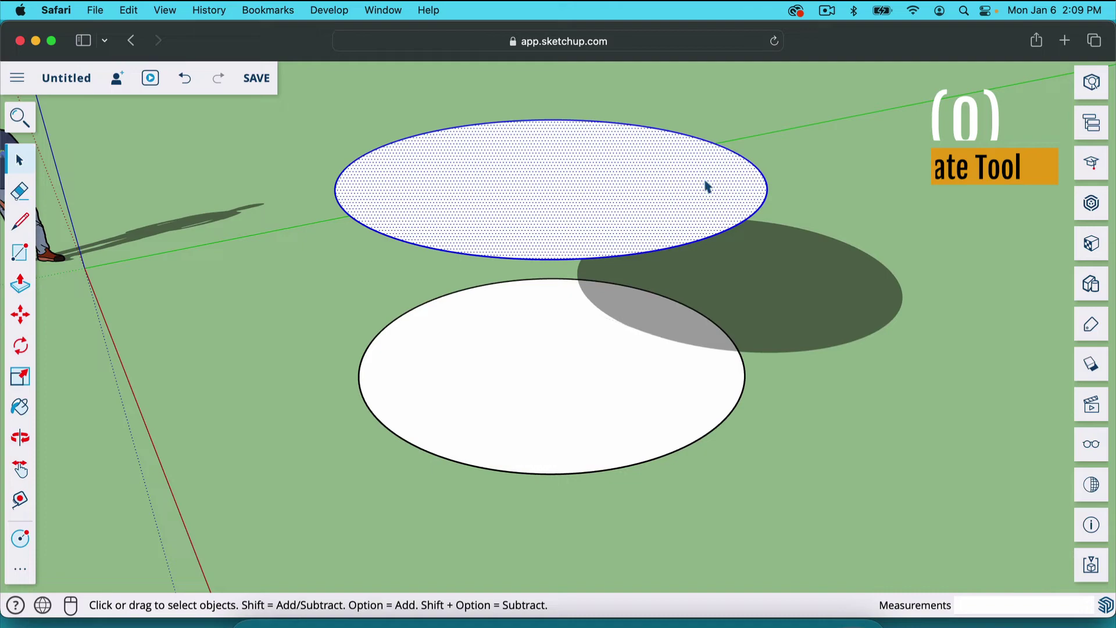
{"action": "key", "text": "q"}
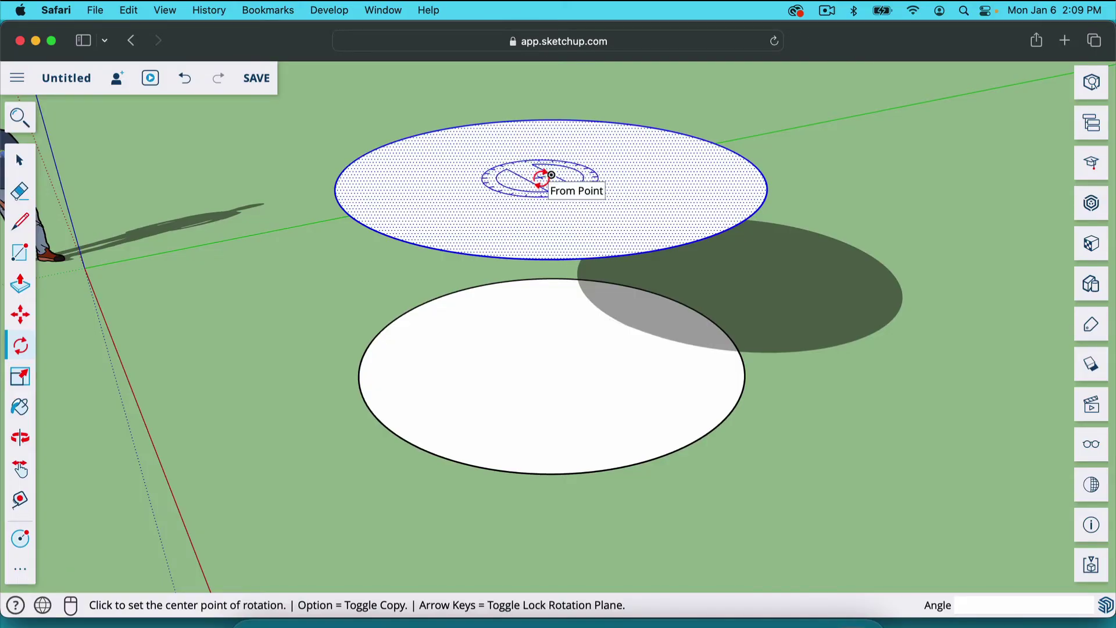
{"action": "key", "text": "Left"}
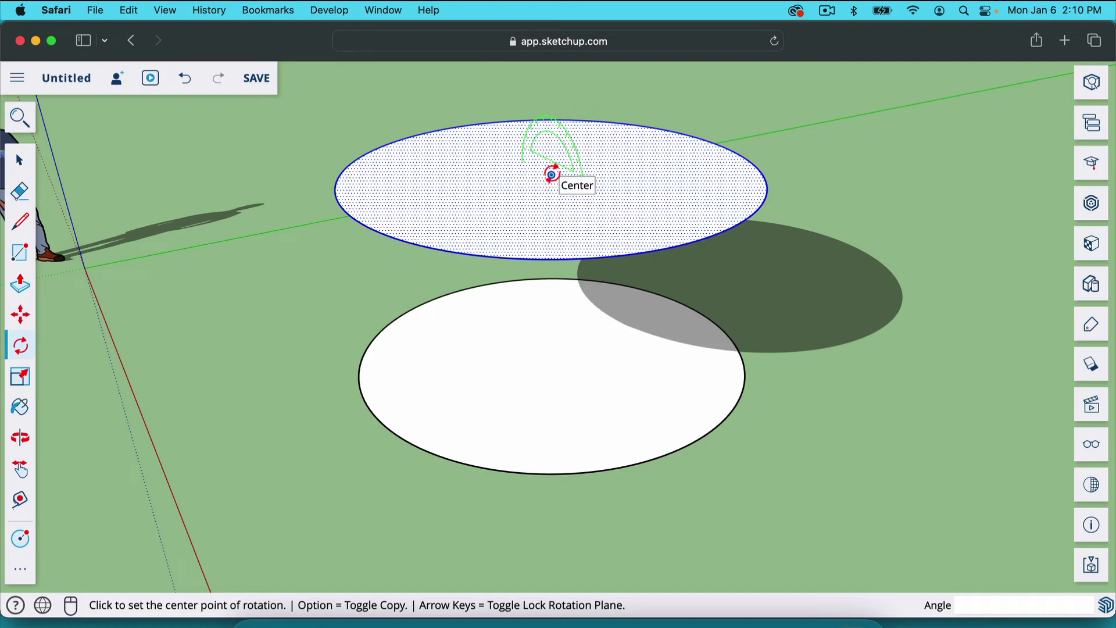
{"action": "left_click", "coordinate": [551, 174]}
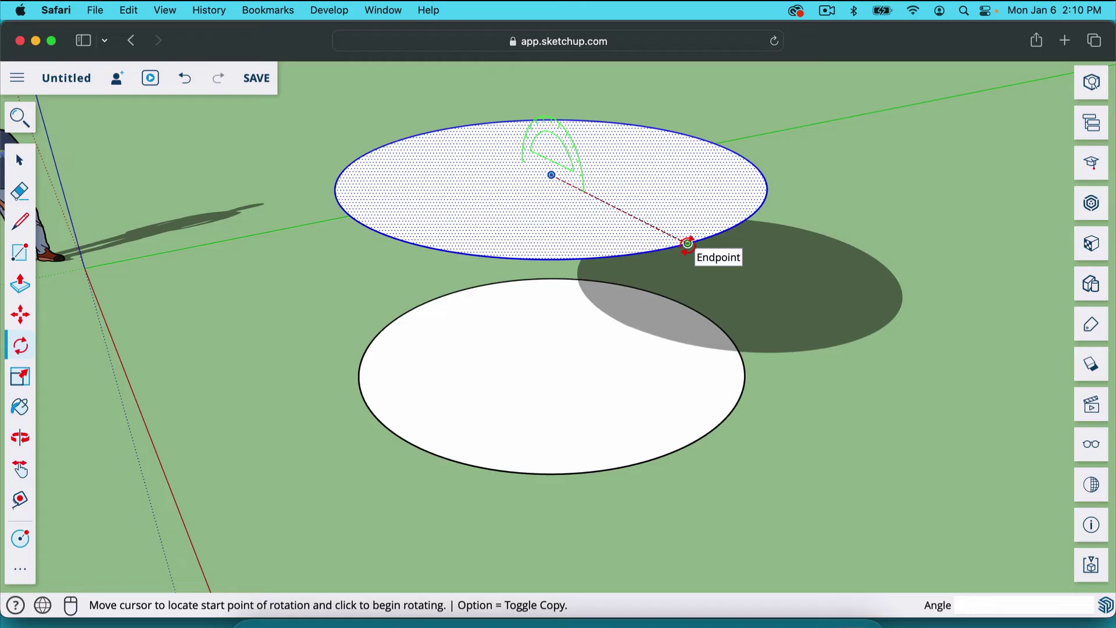
{"action": "left_click", "coordinate": [688, 243]}
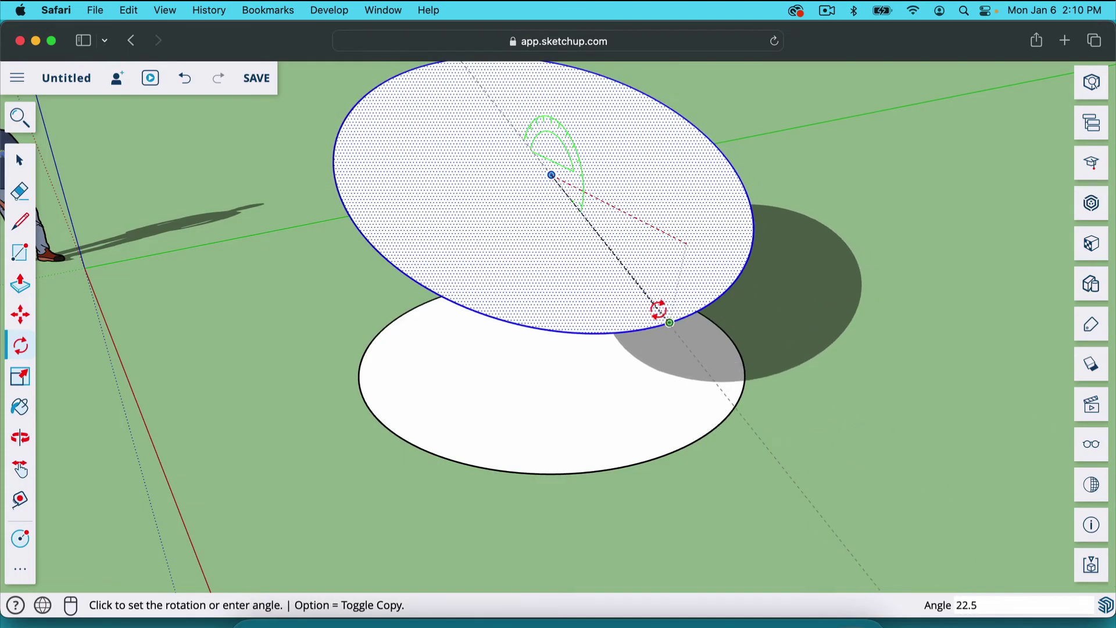
{"action": "type", "text": "90"}
{"action": "key", "text": "Return"}
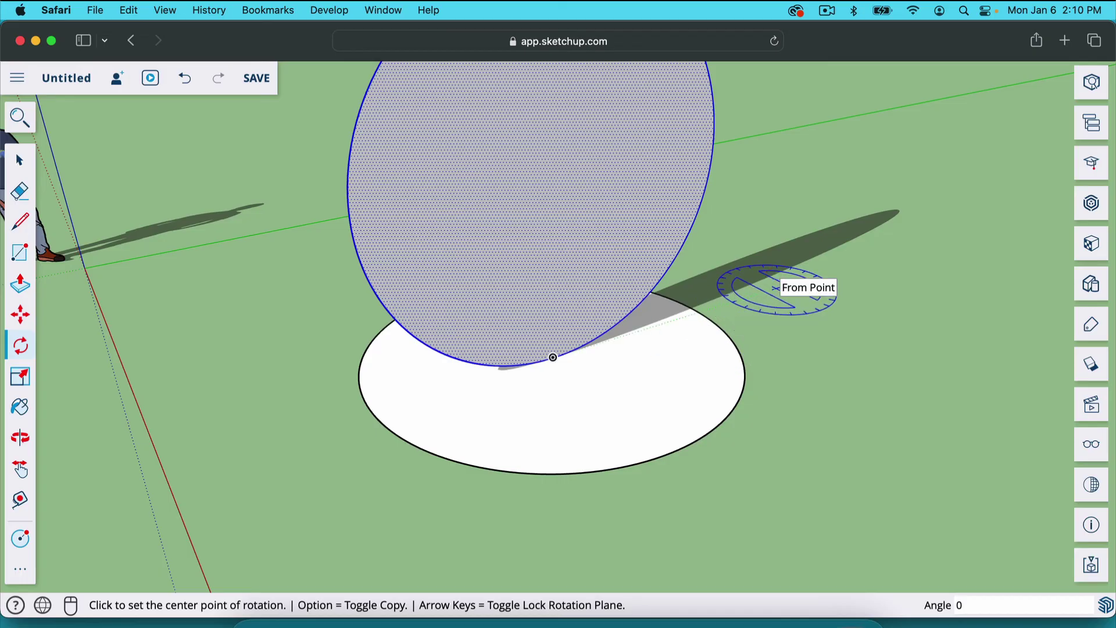
Step: Orbit out to show the upright circle standing on the flat circle
{"action": "key", "text": "o"}
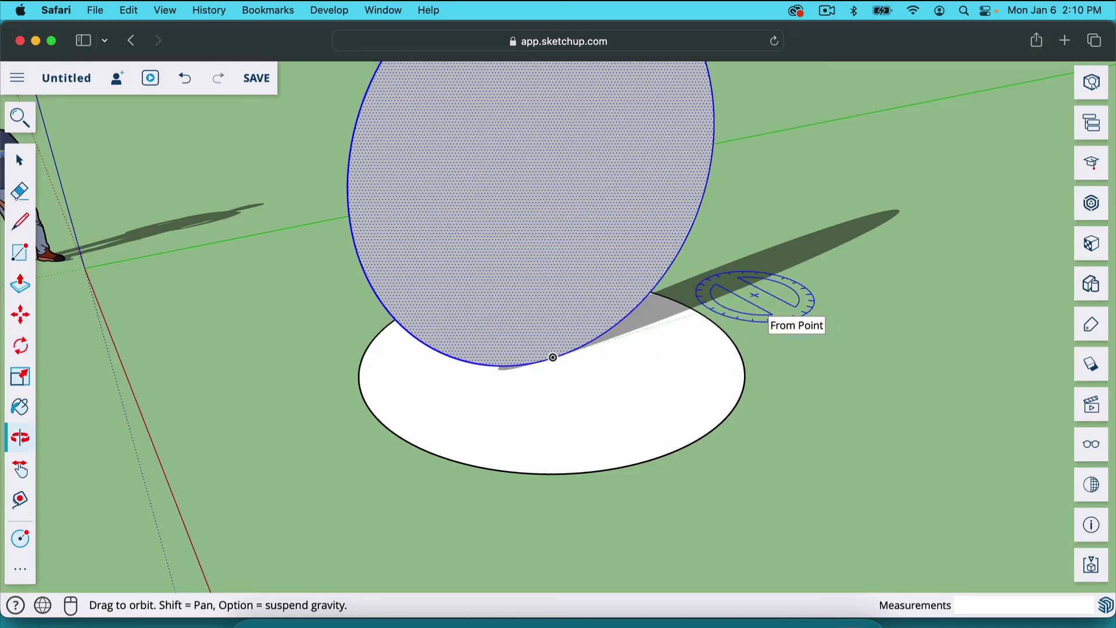
{"action": "left_click_drag", "start_coordinate": [778, 299], "coordinate": [684, 453]}
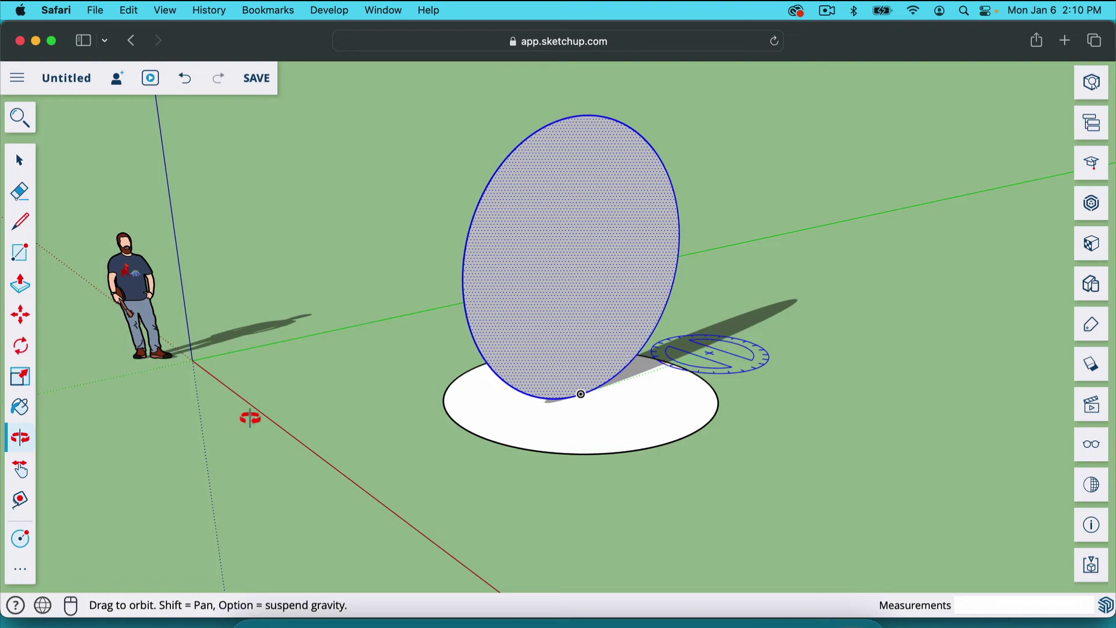
Step: Use Follow Me to sweep the upright circle along the flat circle's edge into a sphere
{"action": "left_click", "coordinate": [18, 572]}
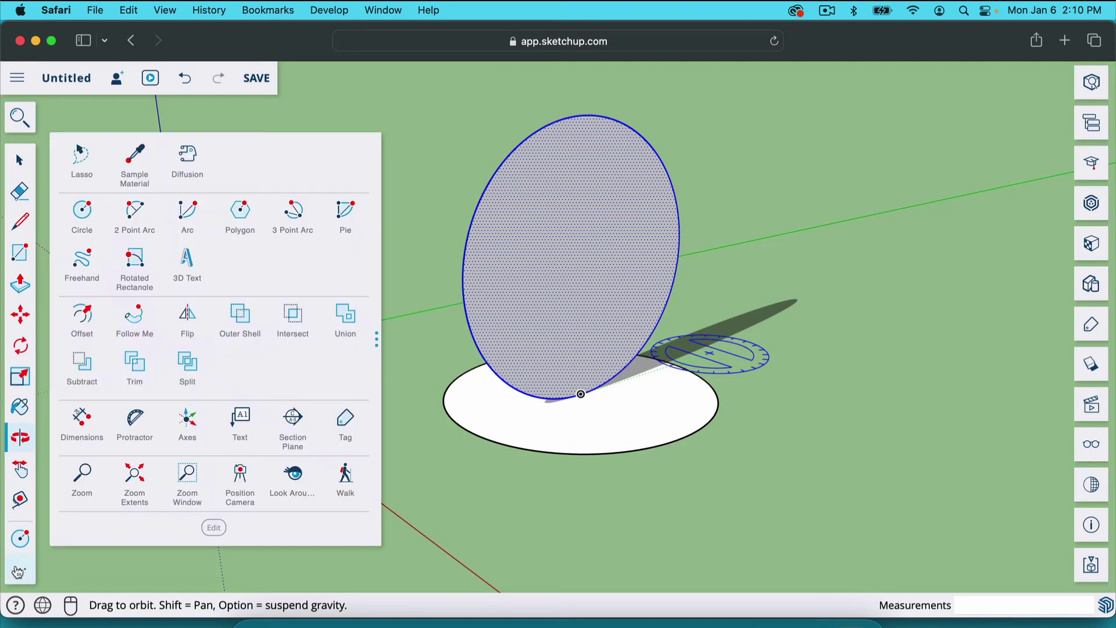
{"action": "left_click", "coordinate": [130, 321]}
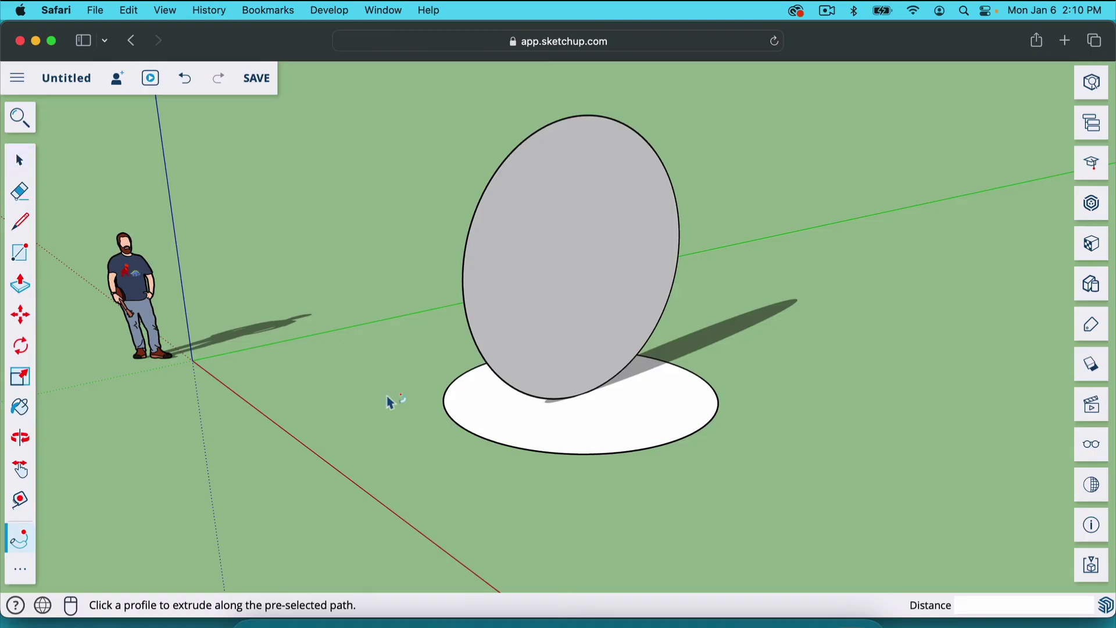
{"action": "left_click", "coordinate": [19, 160]}
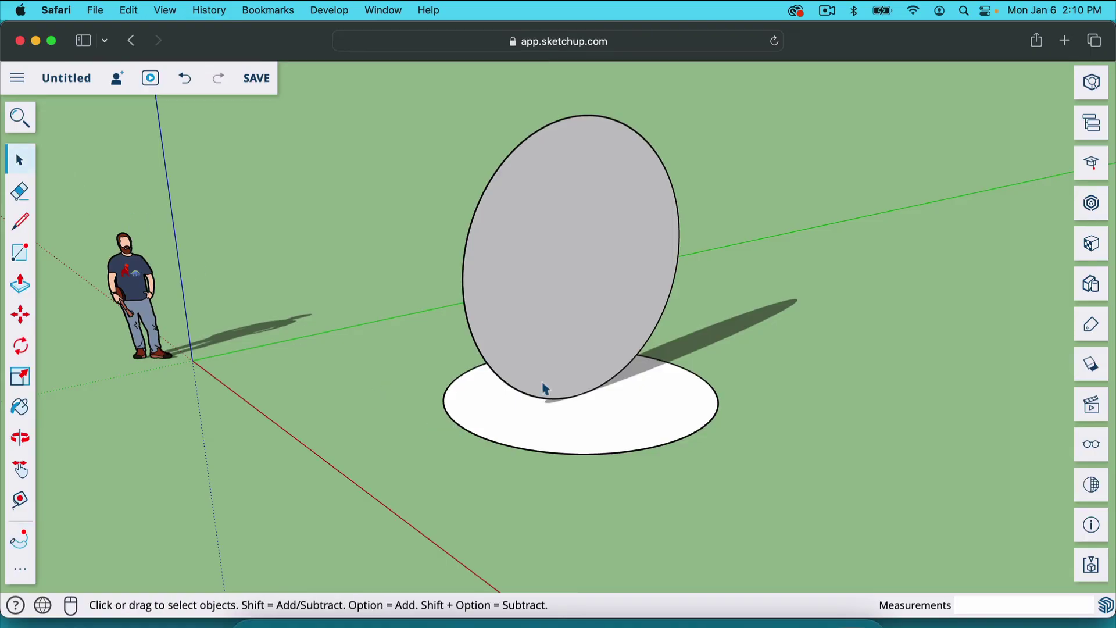
{"action": "left_click", "coordinate": [593, 454]}
{"action": "left_click", "coordinate": [573, 427]}
{"action": "left_click", "coordinate": [611, 476]}
{"action": "left_click", "coordinate": [606, 455]}
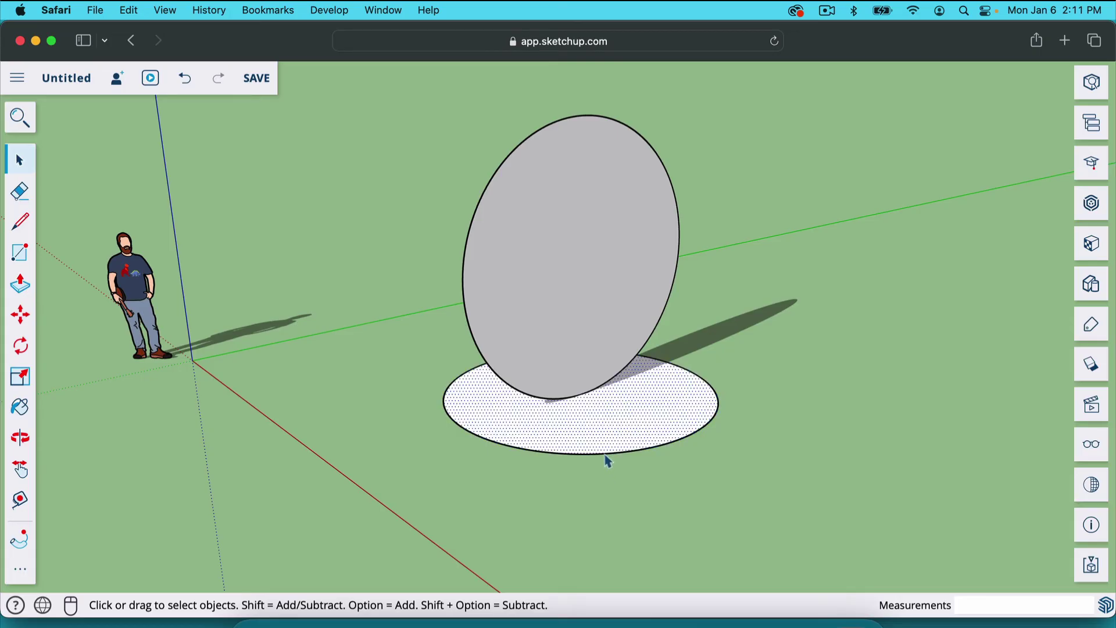
{"action": "left_click", "coordinate": [606, 456]}
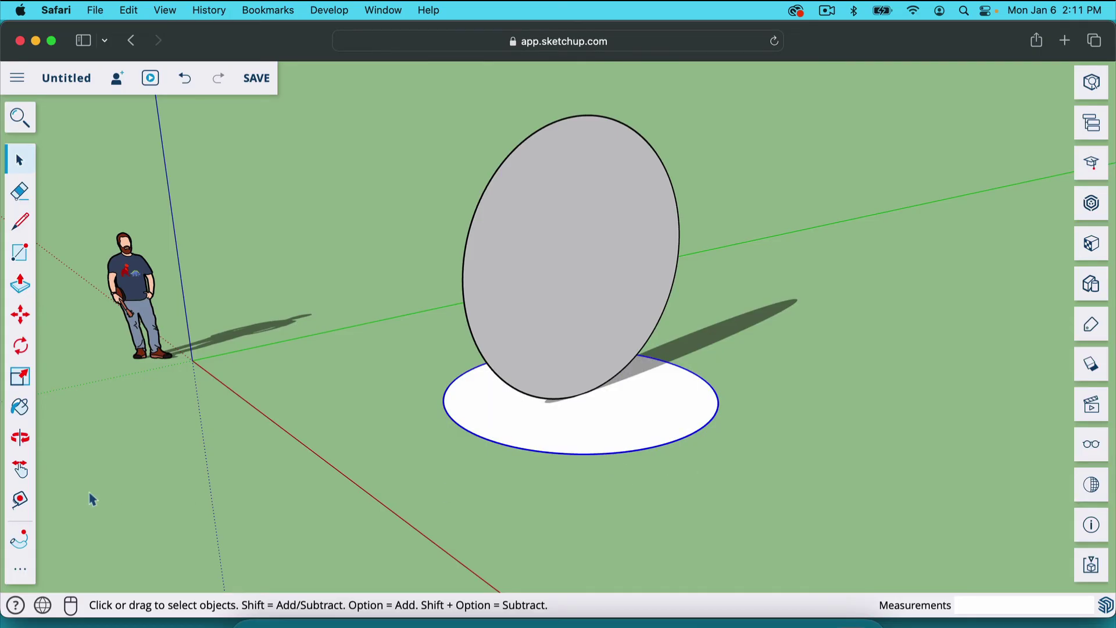
{"action": "left_click", "coordinate": [20, 540]}
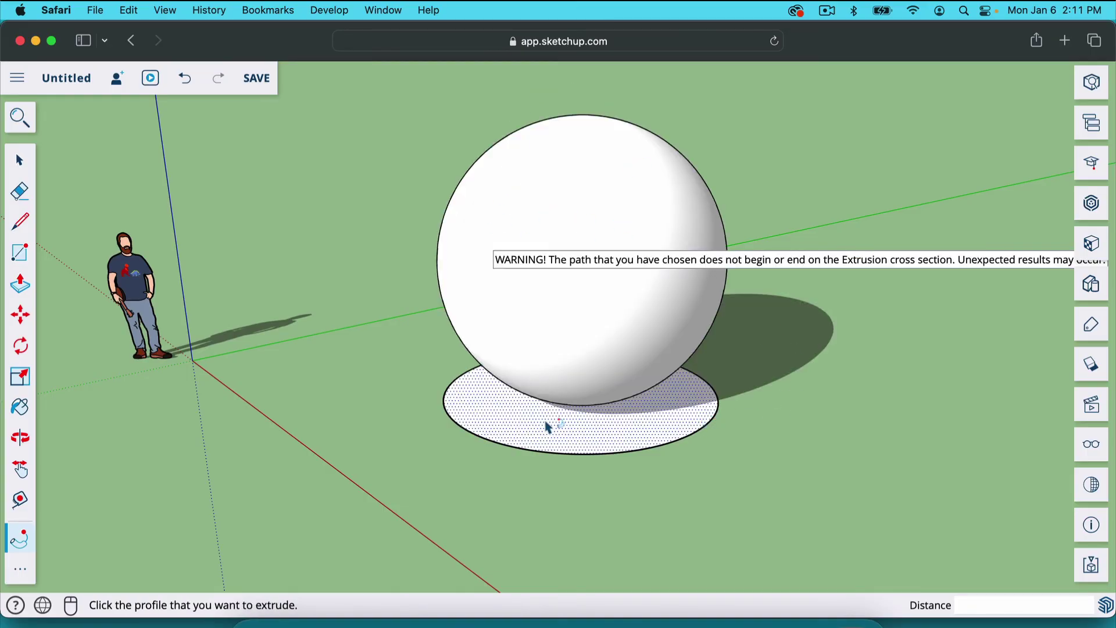
Step: Erase the leftover flat circle and tilt the view to show sky above the sphere
{"action": "key", "text": "e"}
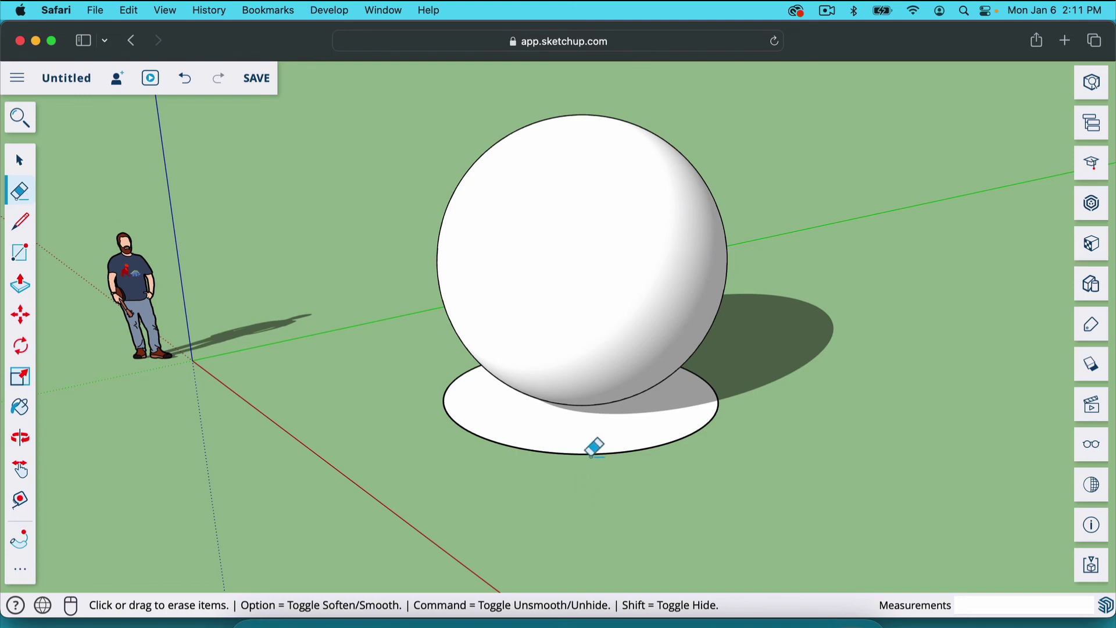
{"action": "left_click", "coordinate": [596, 445]}
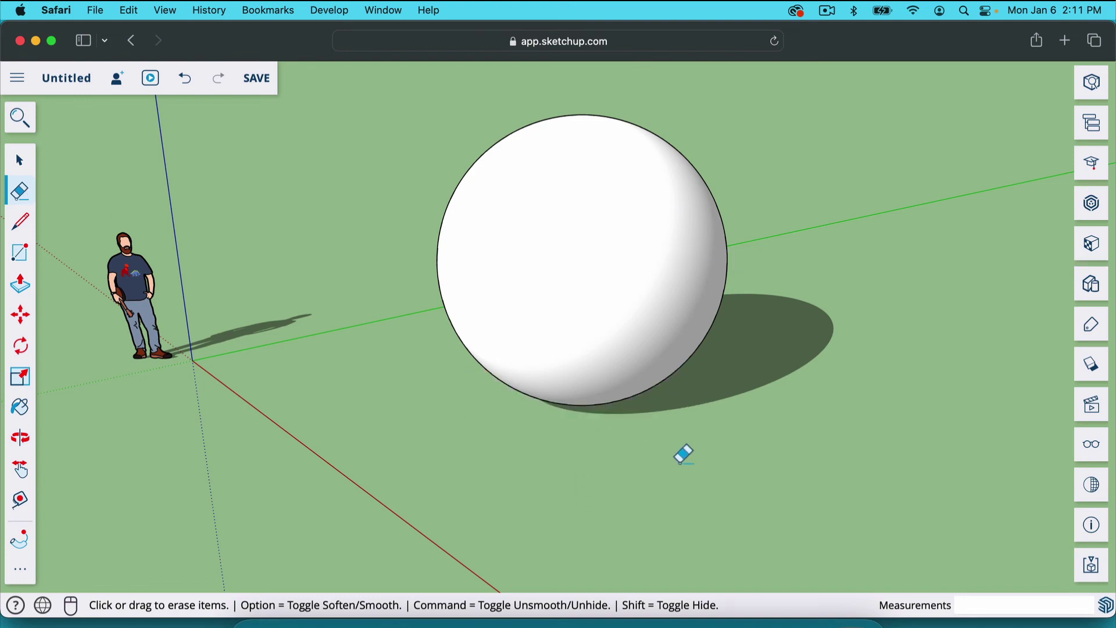
{"action": "key", "text": "o"}
{"action": "left_click_drag", "start_coordinate": [727, 468], "coordinate": [691, 438]}
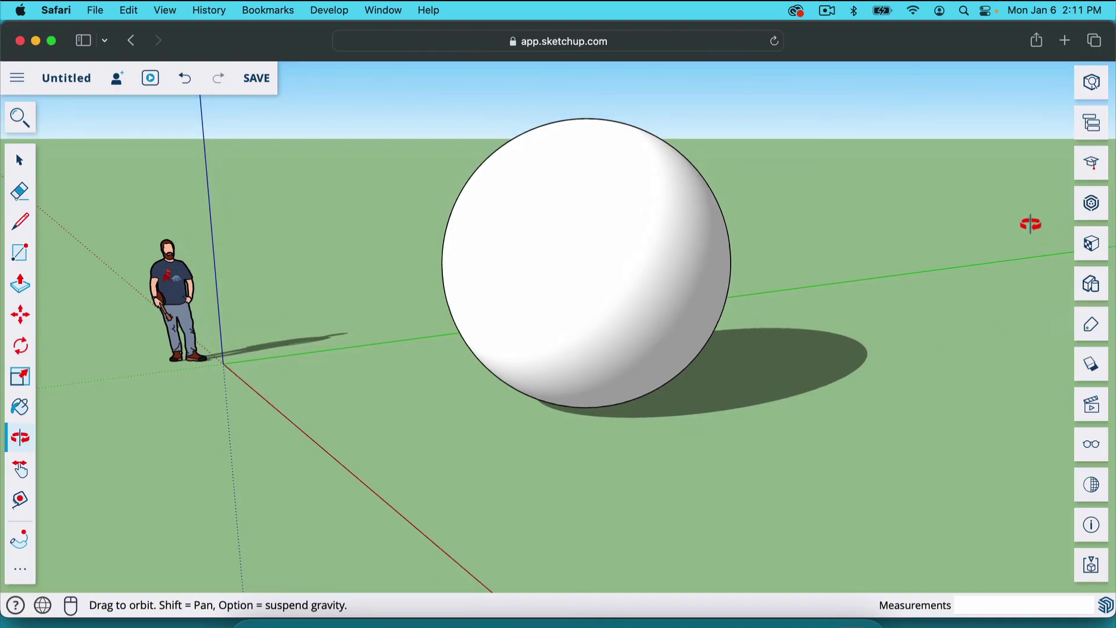
Step: Apply the first blue swatch from the Water materials category to the sphere, then close the Materials panel
{"action": "key", "text": "b"}
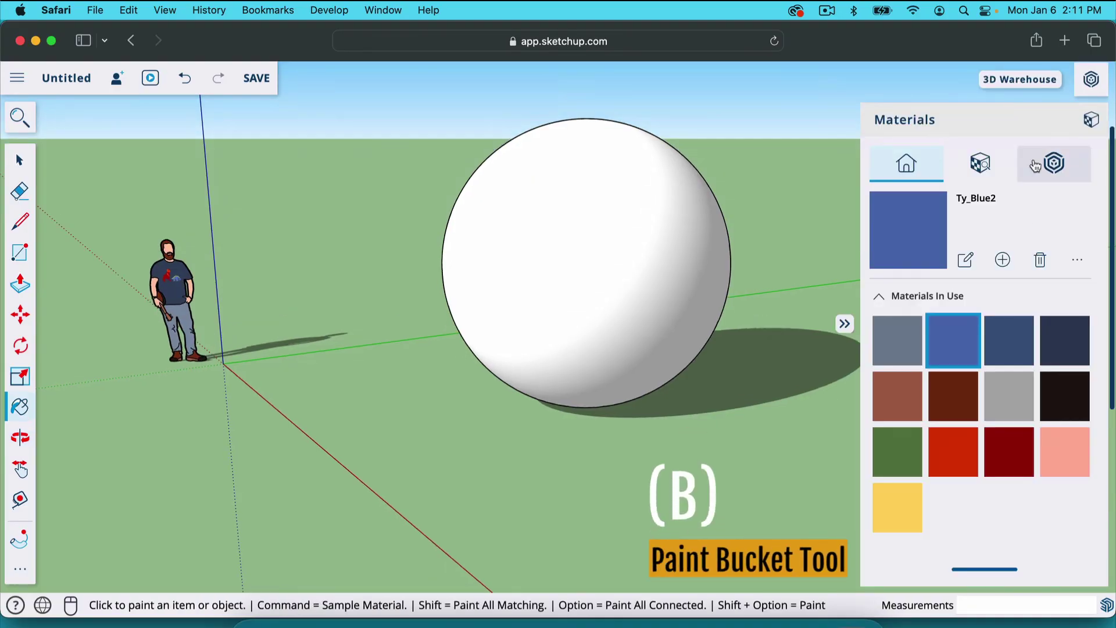
{"action": "left_click", "coordinate": [984, 177]}
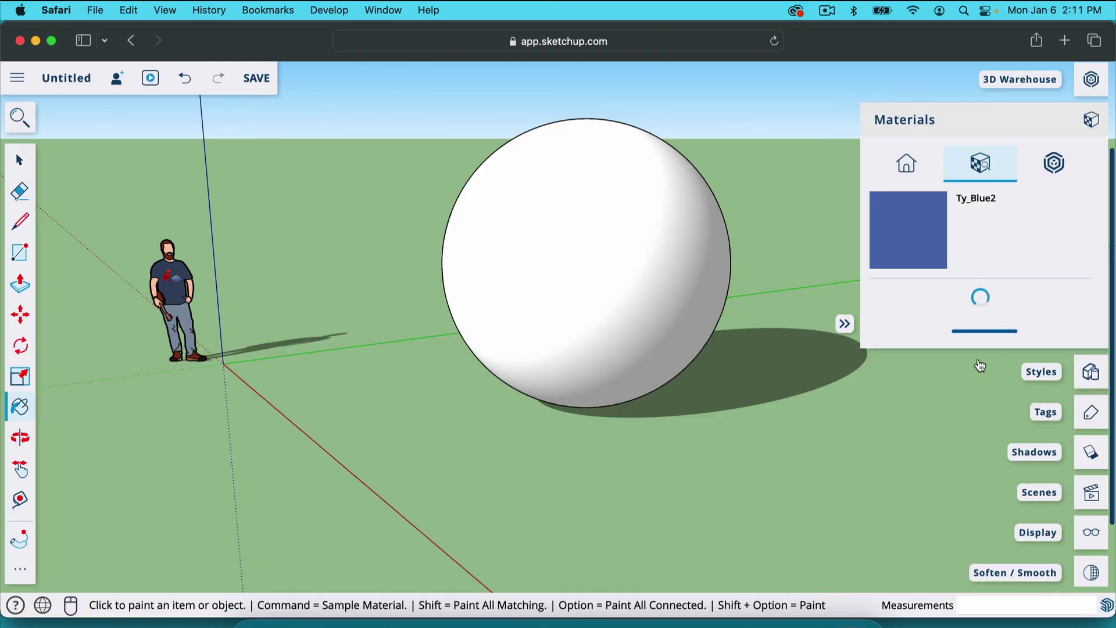
{"action": "scroll", "coordinate": [984, 370], "scroll_direction": "down", "scroll_amount": 10}
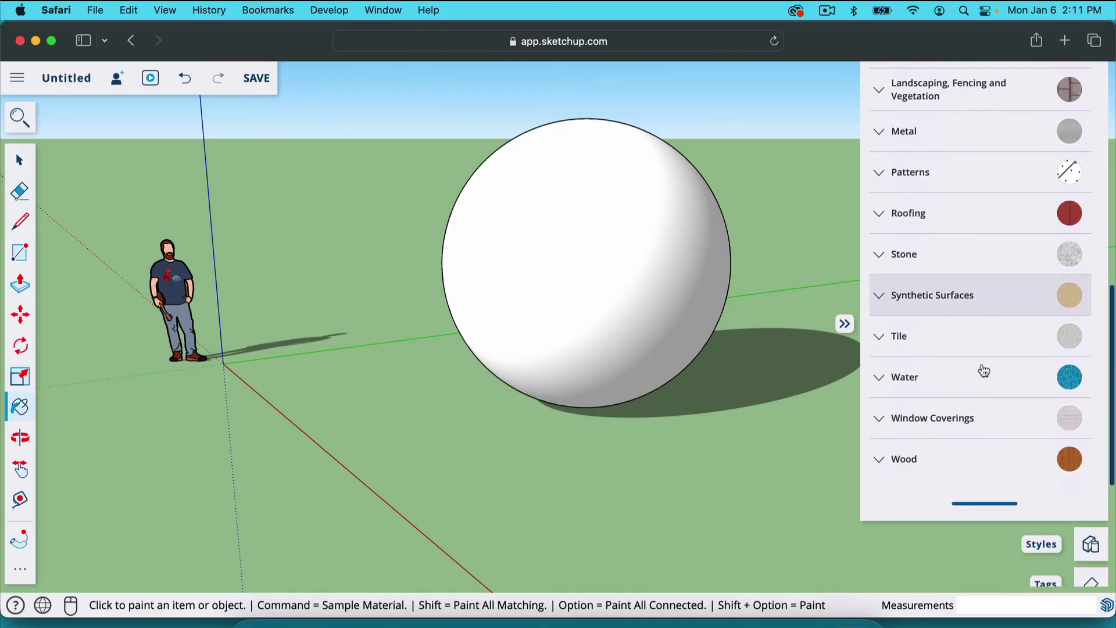
{"action": "left_click", "coordinate": [888, 377]}
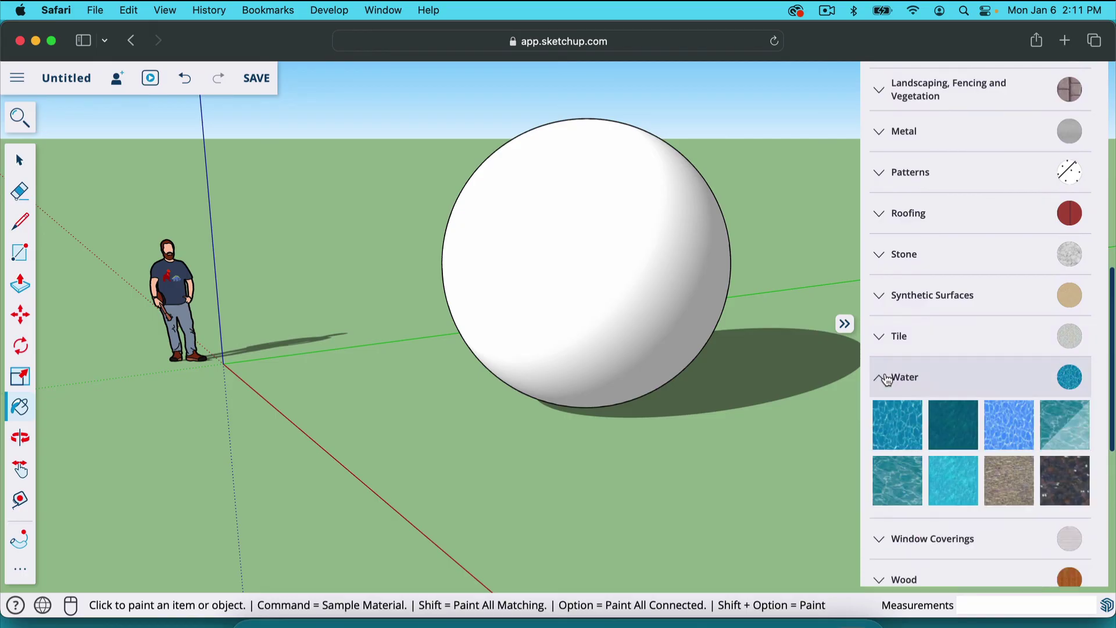
{"action": "left_click", "coordinate": [901, 440]}
{"action": "left_click", "coordinate": [526, 210]}
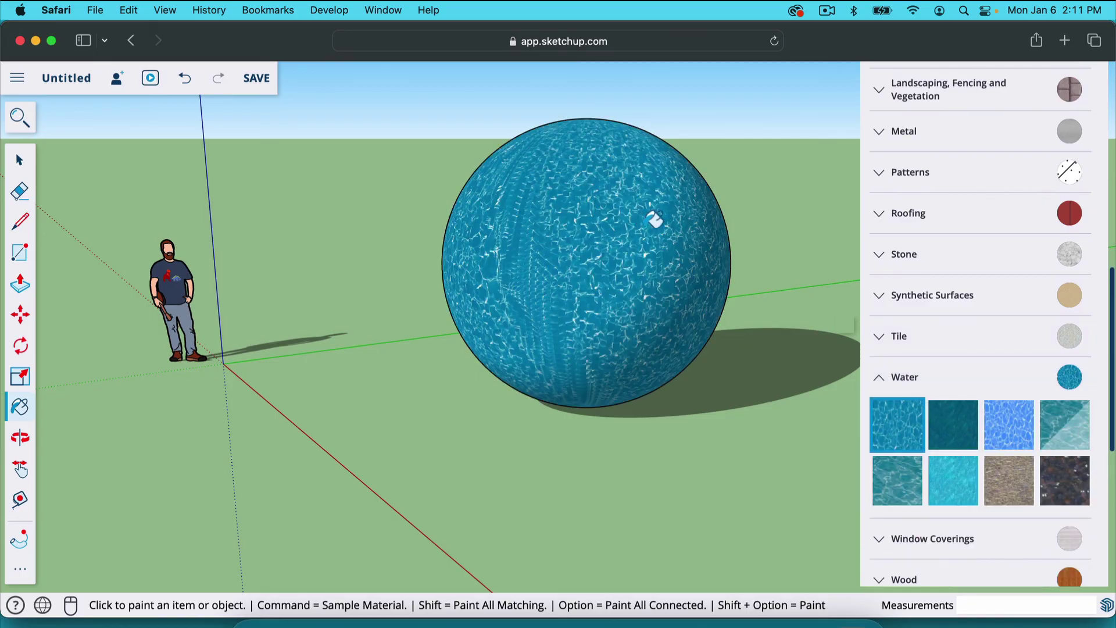
{"action": "scroll", "coordinate": [984, 292], "scroll_direction": "up", "scroll_amount": 5}
{"action": "left_click", "coordinate": [844, 324]}
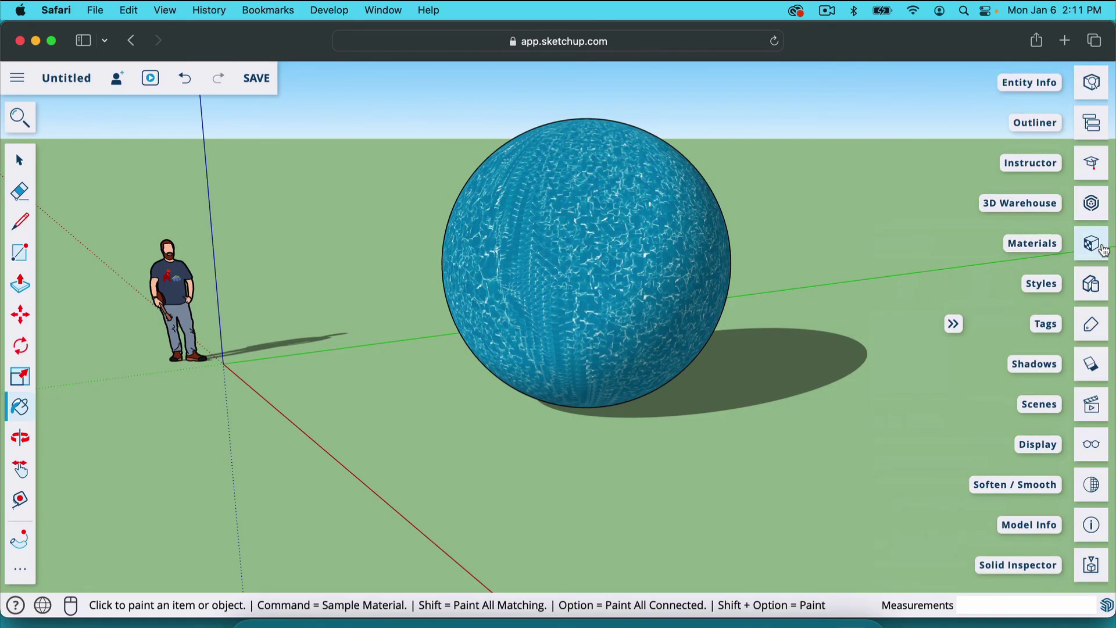
{"action": "key", "text": "o"}
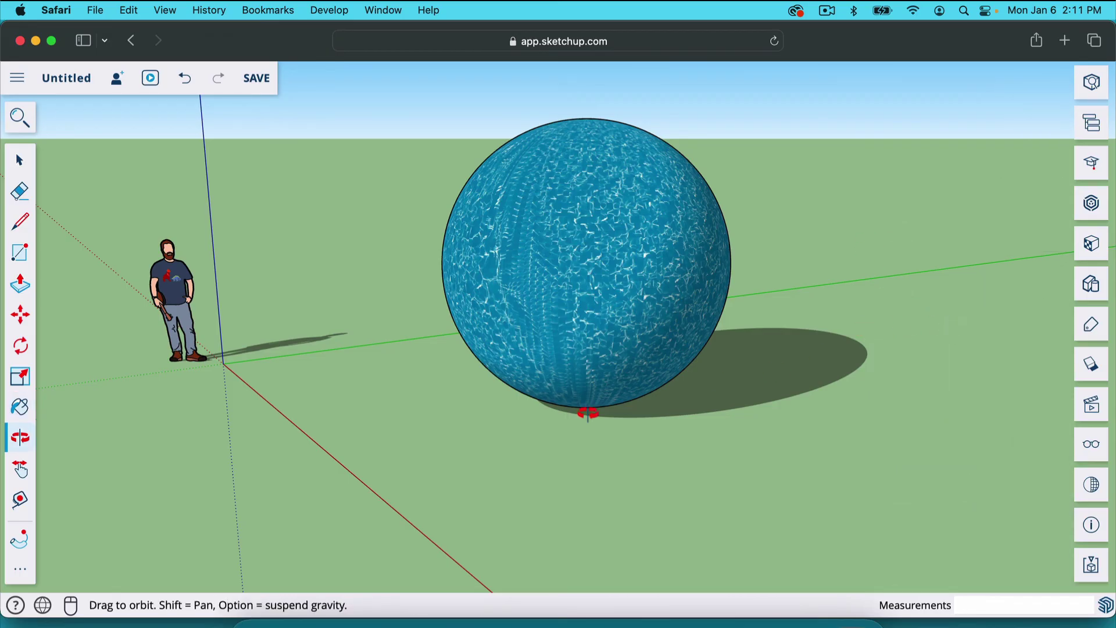
{"action": "left_click_drag", "start_coordinate": [587, 413], "coordinate": [539, 470]}
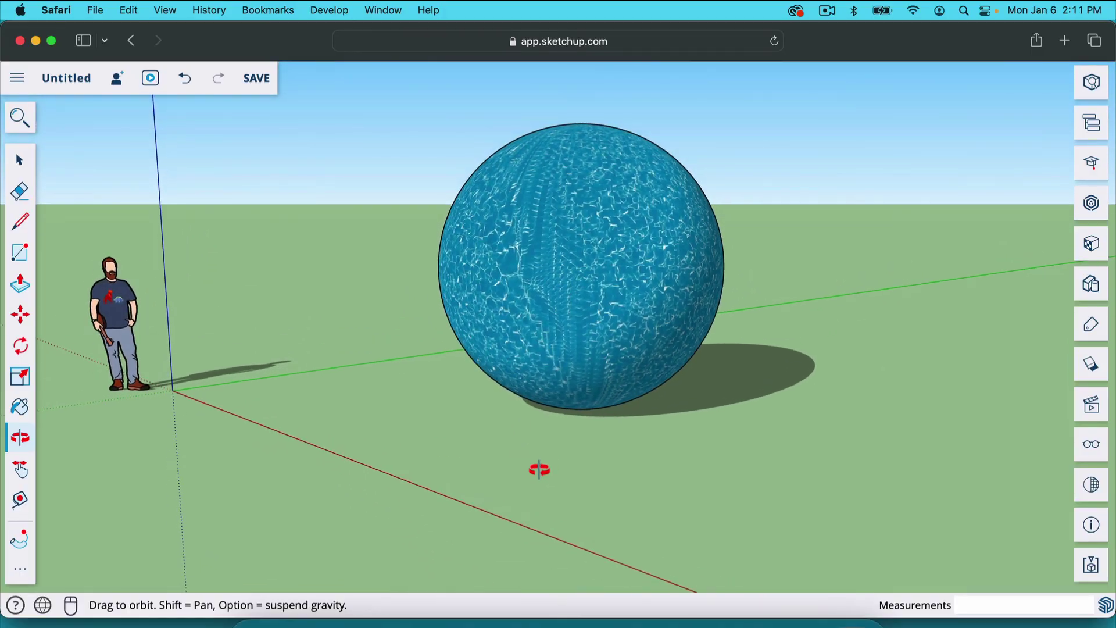